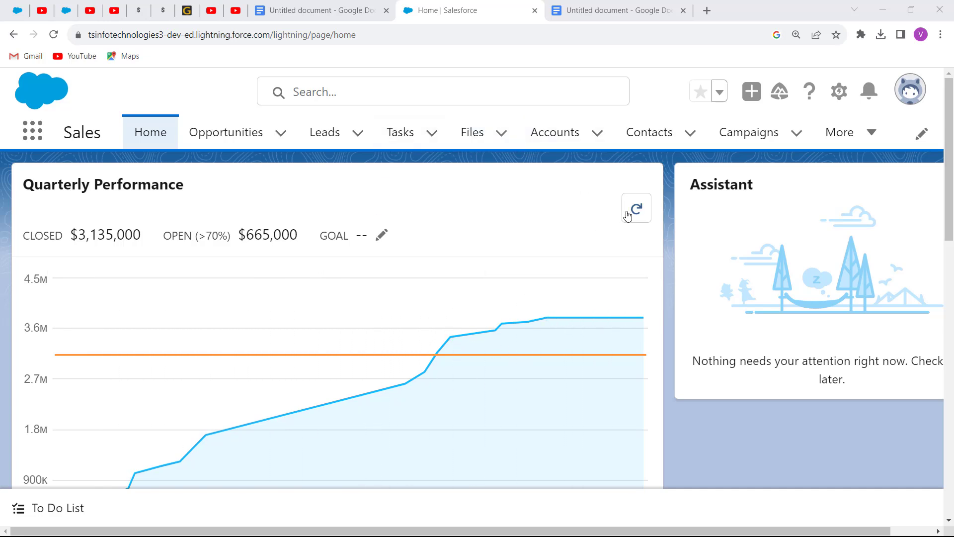
Step: Open the Account Layout page layout of the Account object from the Object Manager in Setup
click(838, 93)
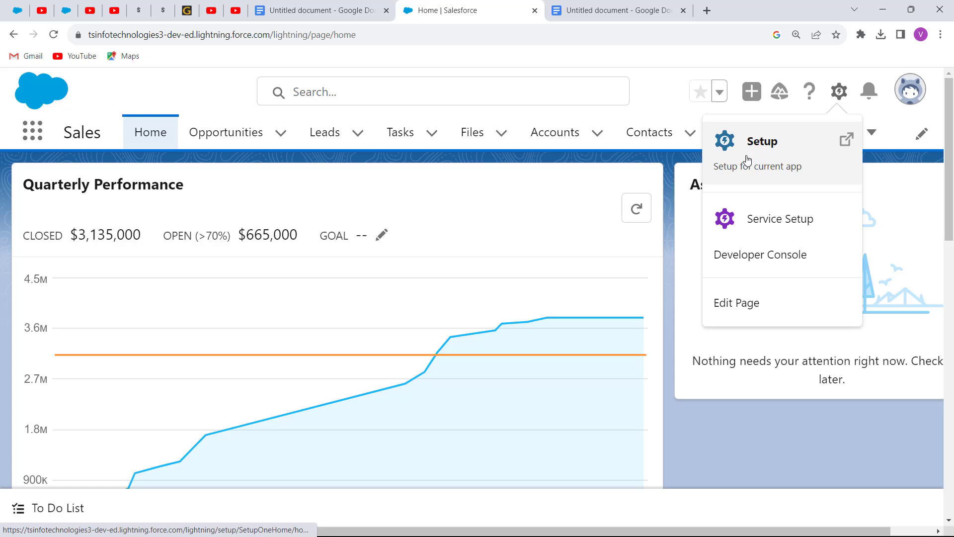
click(778, 152)
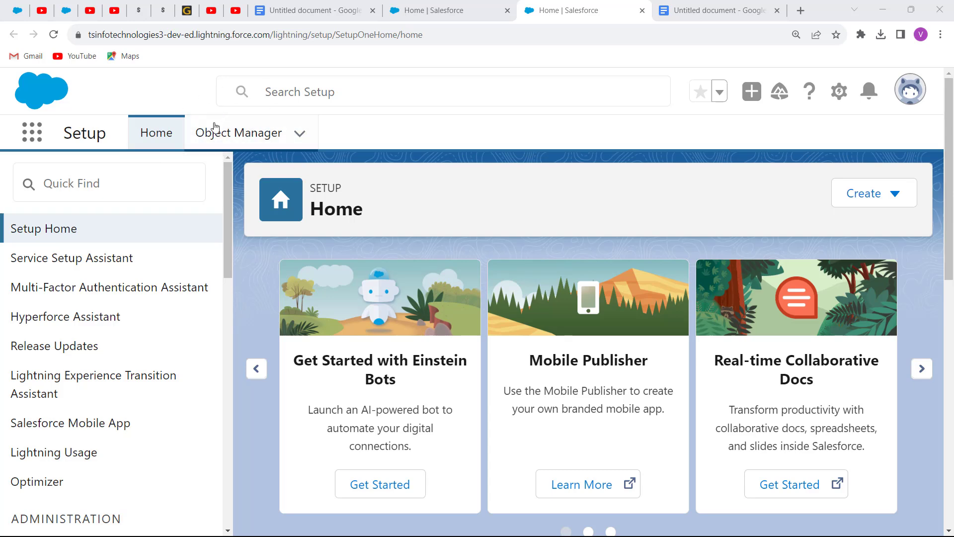
click(244, 132)
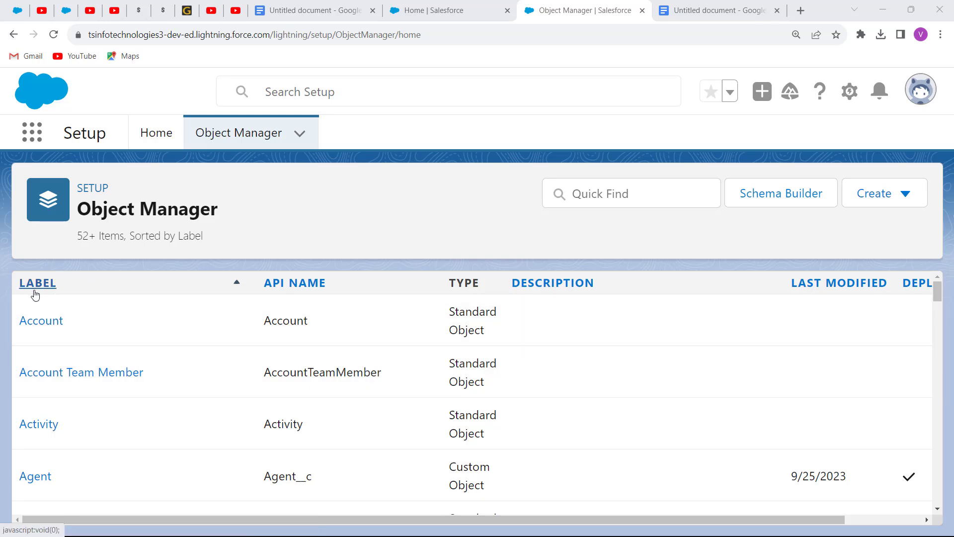
click(49, 322)
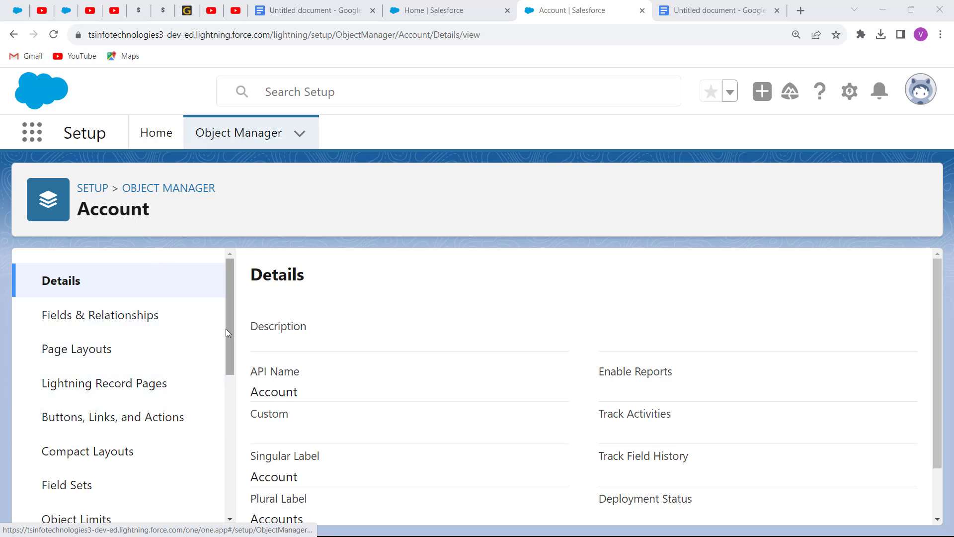
click(104, 358)
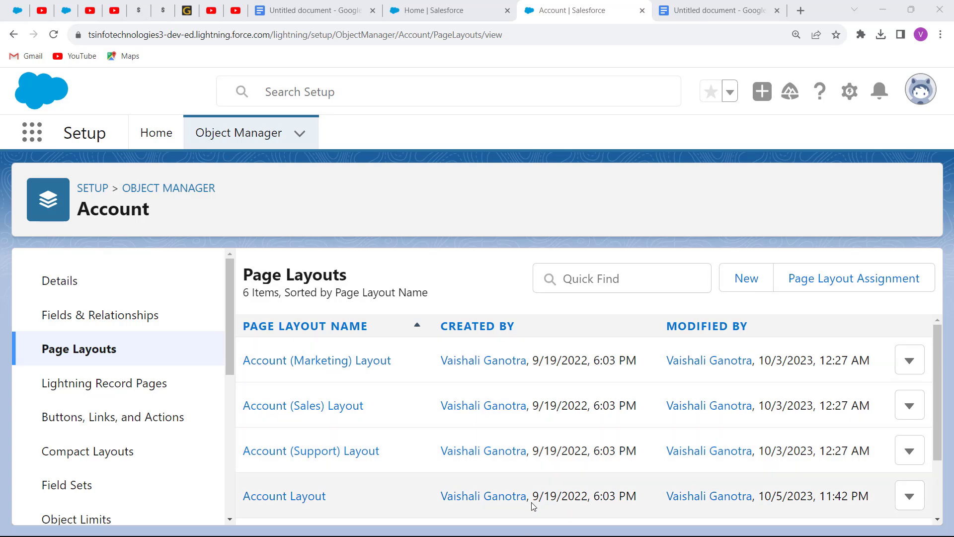
click(306, 498)
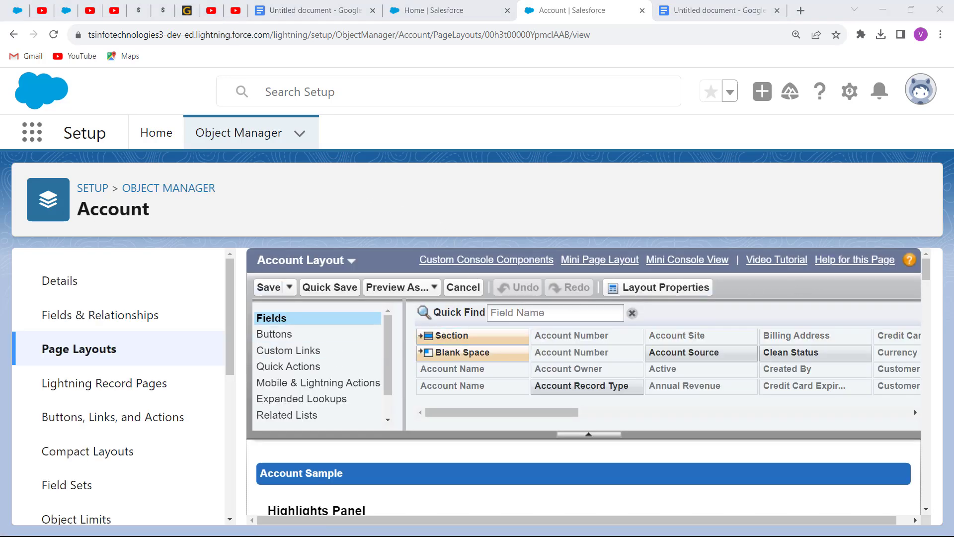
Step: Add a two-column section named "Bank Related Information" with Left-Right tab-key order directly above the Checkbox Group section
drag(926, 272, 930, 329)
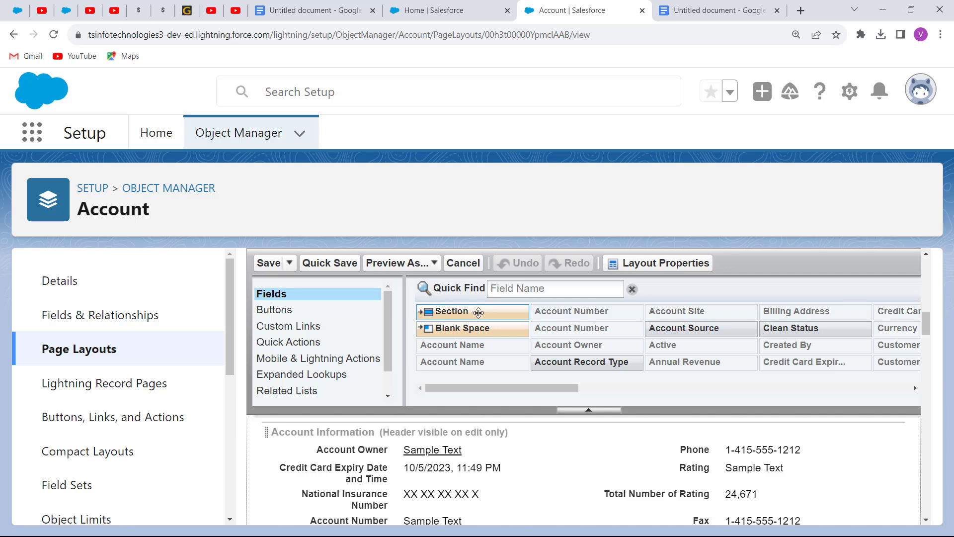
drag(477, 312, 365, 488)
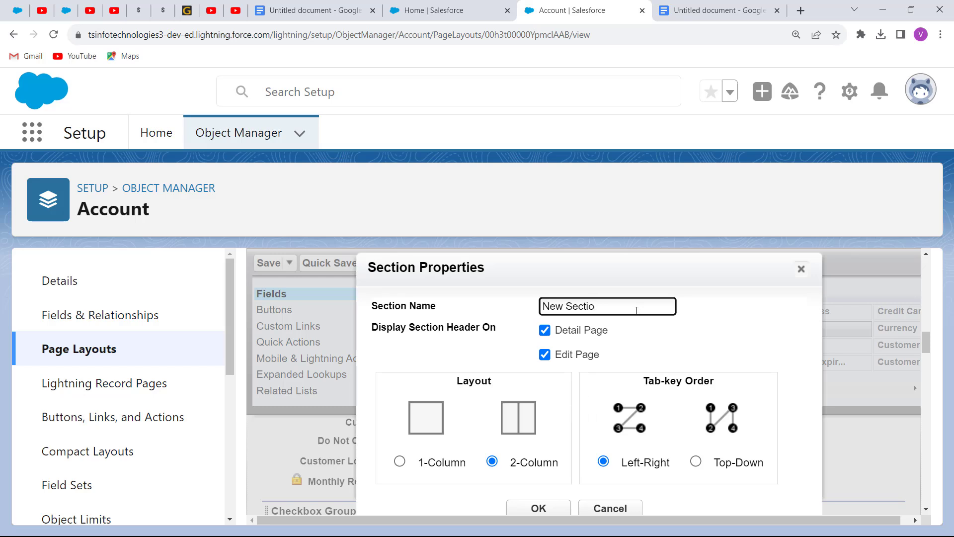
key(BackSpace)
key(BackSpace)
key(BackSpace)
key(BackSpace)
key(BackSpace)
key(BackSpace)
key(BackSpace)
key(BackSpace)
key(BackSpace)
key(BackSpace)
text(Ban)
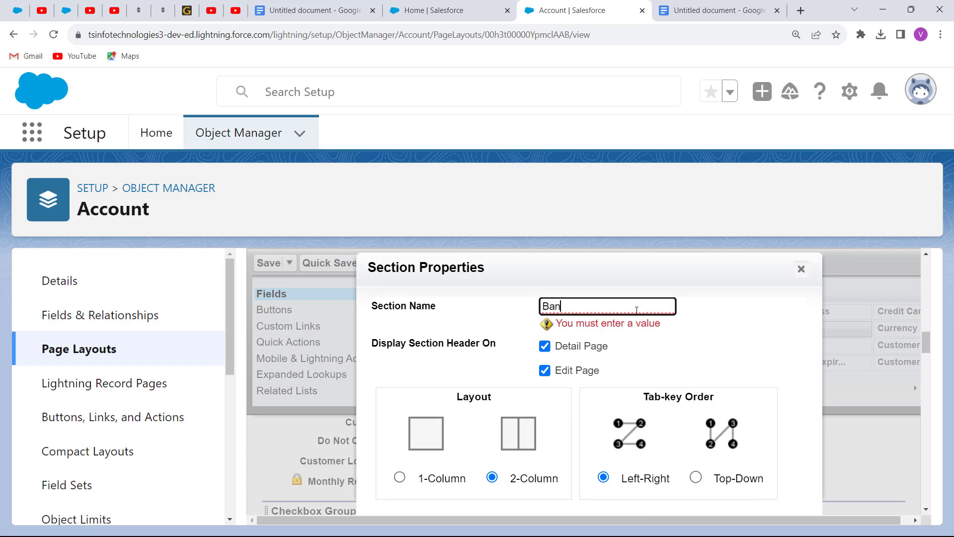
text(k Rela)
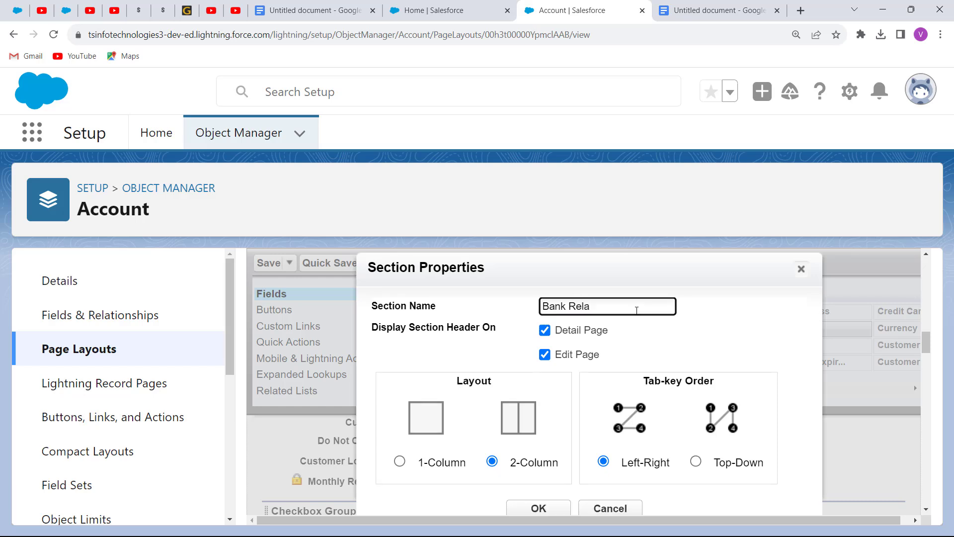
text(ted Information)
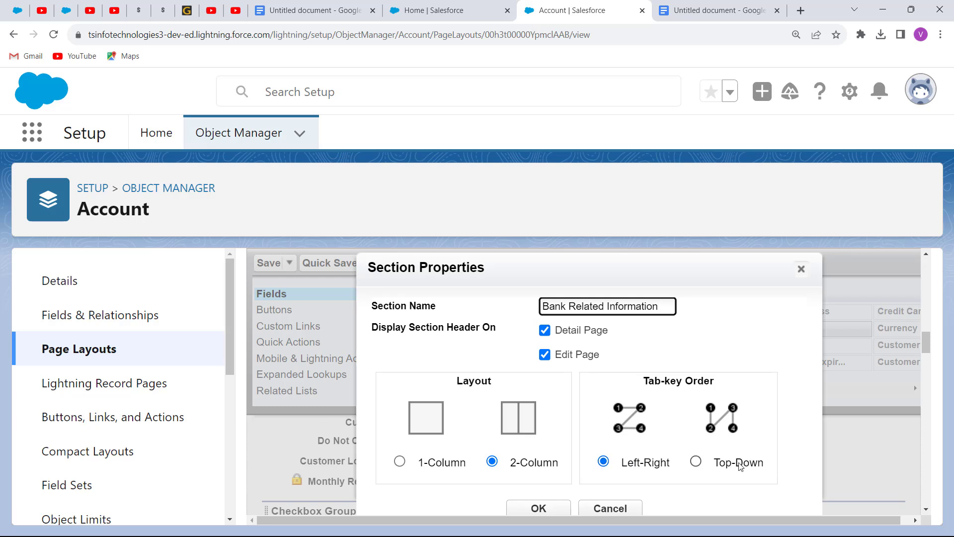
click(539, 508)
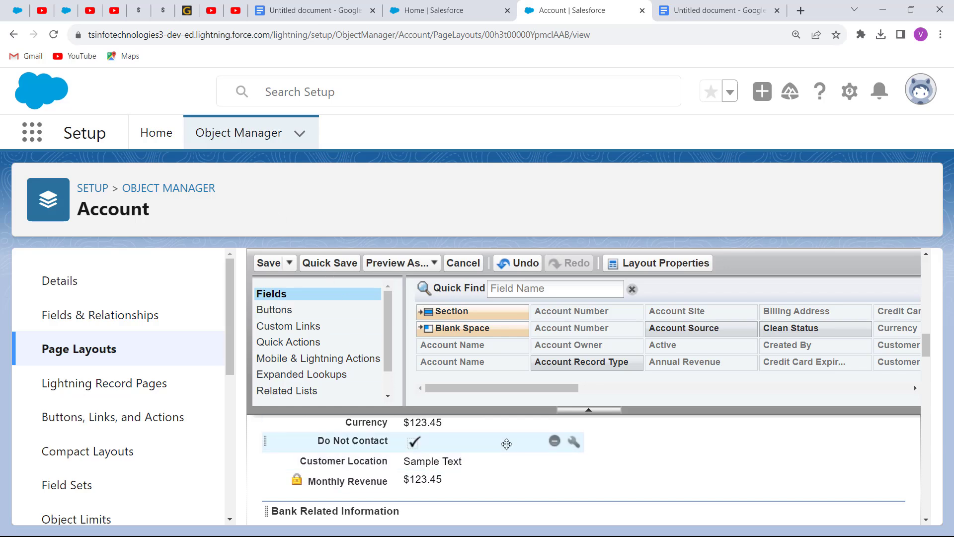
Step: Move the Account Number field to the first column and Credit Card Number to the second column of the Bank Related Information section
drag(928, 343, 926, 347)
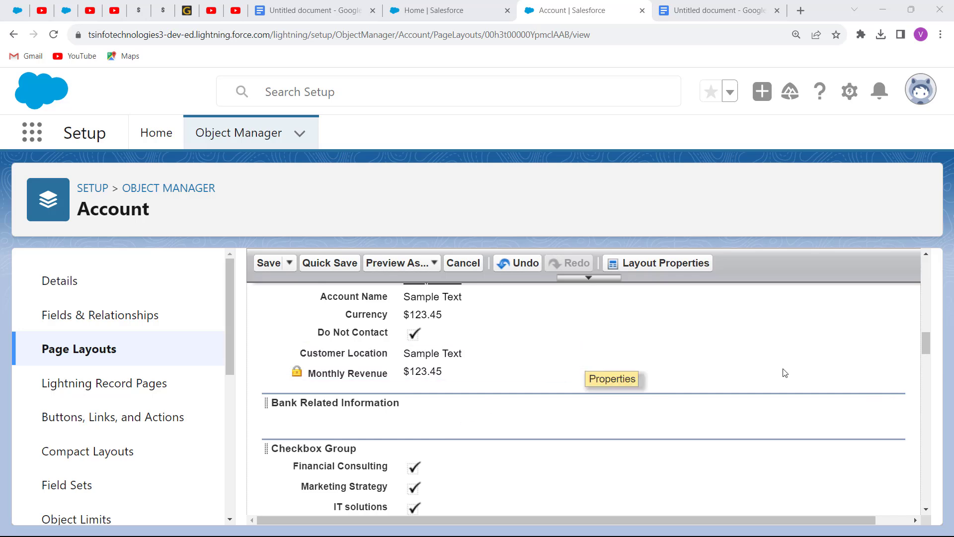
drag(927, 354, 930, 349)
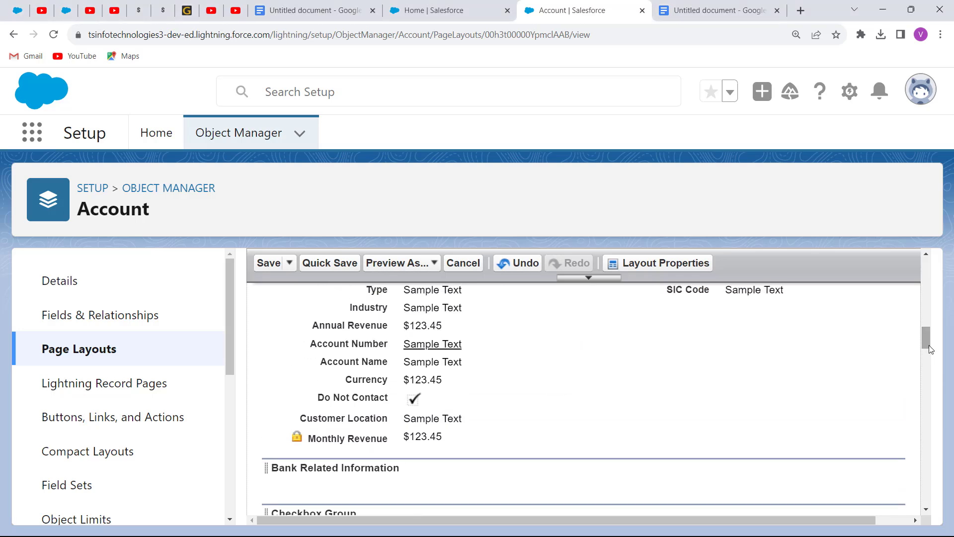
drag(400, 344, 323, 471)
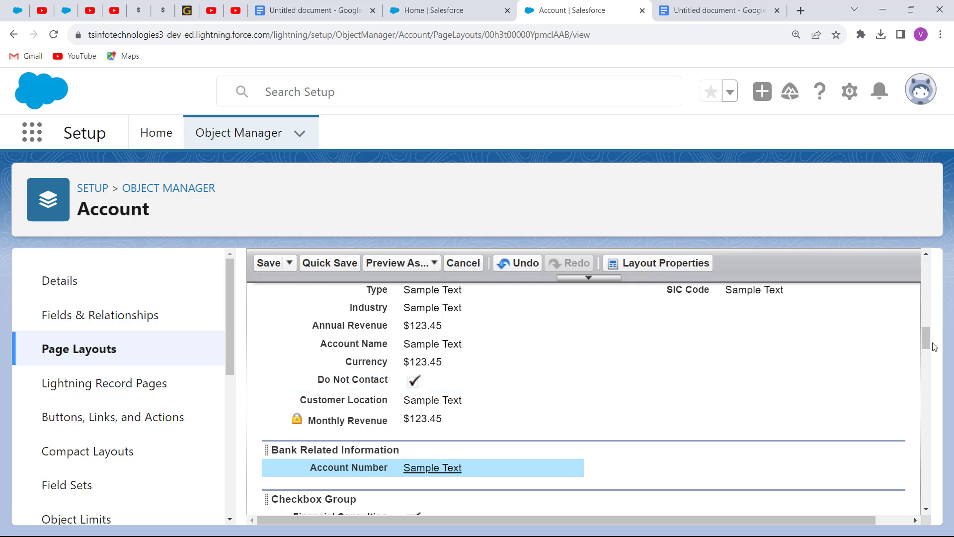
drag(930, 349, 930, 339)
drag(447, 363, 595, 449)
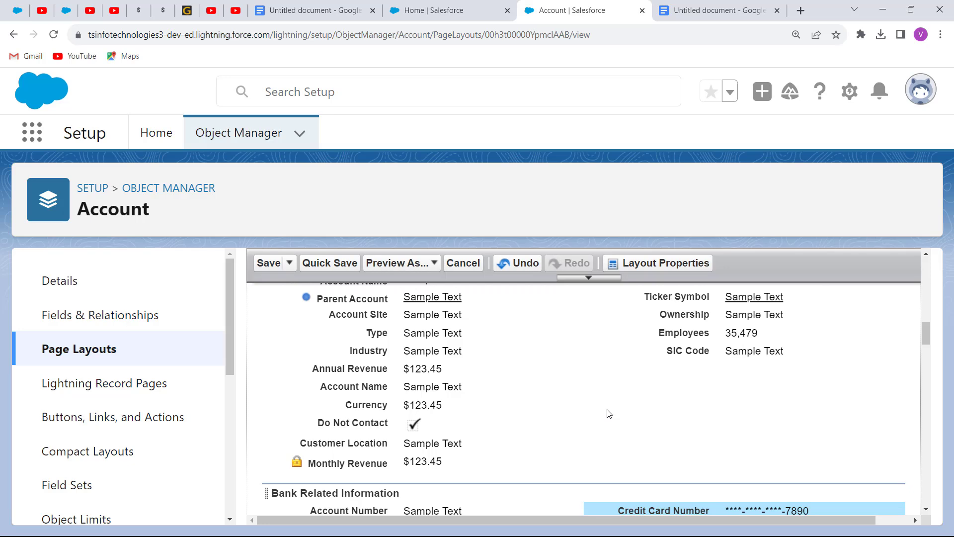
Step: Move National Insurance Number to the first column and Credit Card Expiry Date and Time to the second column of Bank Related Information
scroll(609, 414, up, 3)
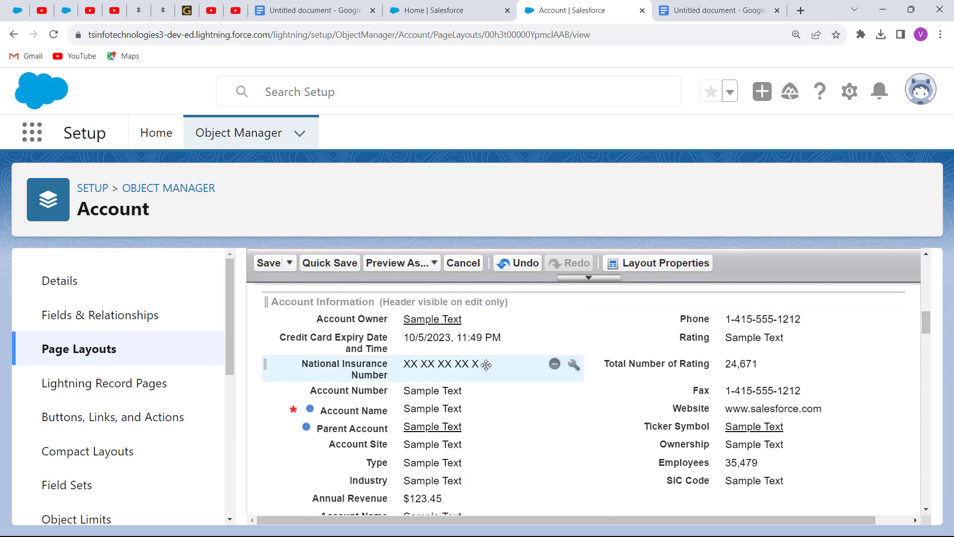
drag(486, 365, 353, 485)
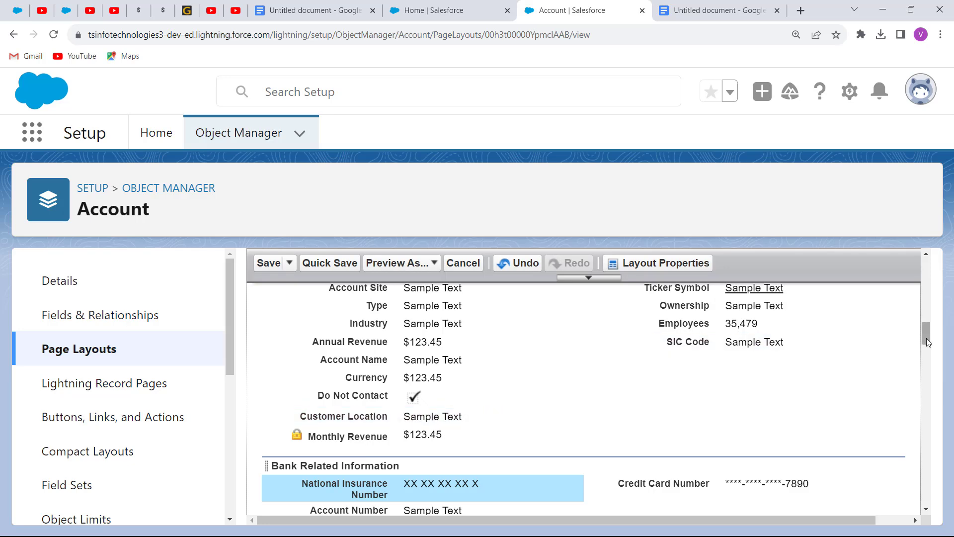
drag(927, 343, 929, 334)
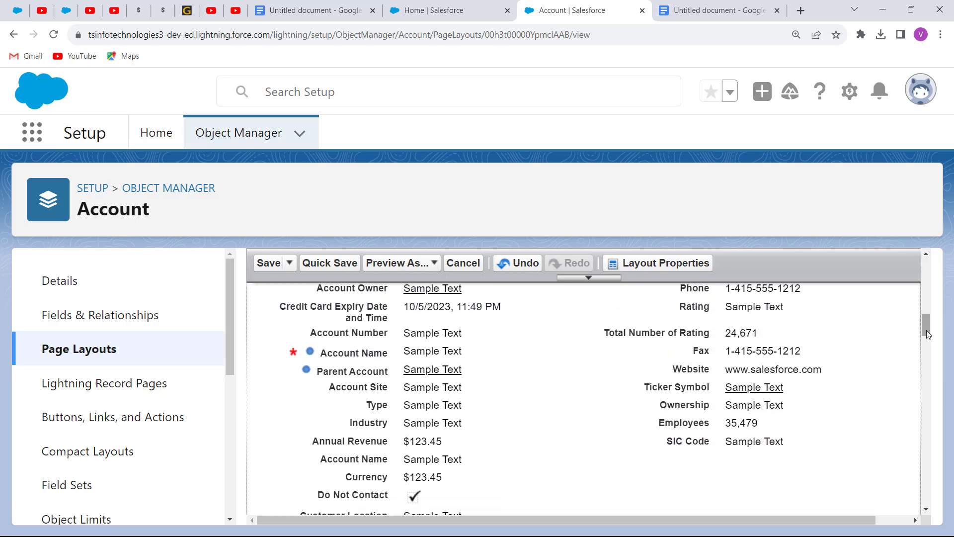
drag(481, 302, 603, 455)
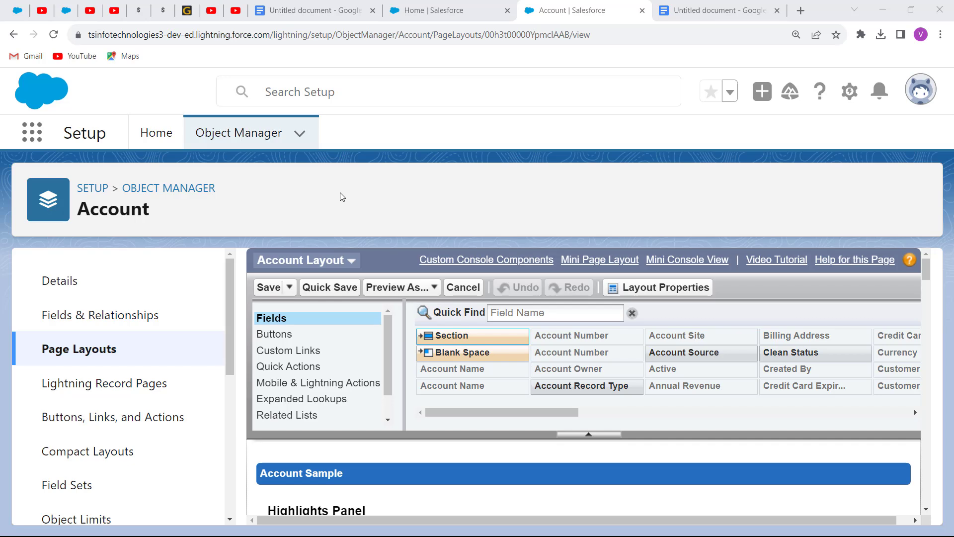
Step: Add a two-column section named "Rating Related Info" with Left-Right tab-key order below the Bank Related Information section
drag(451, 335, 406, 479)
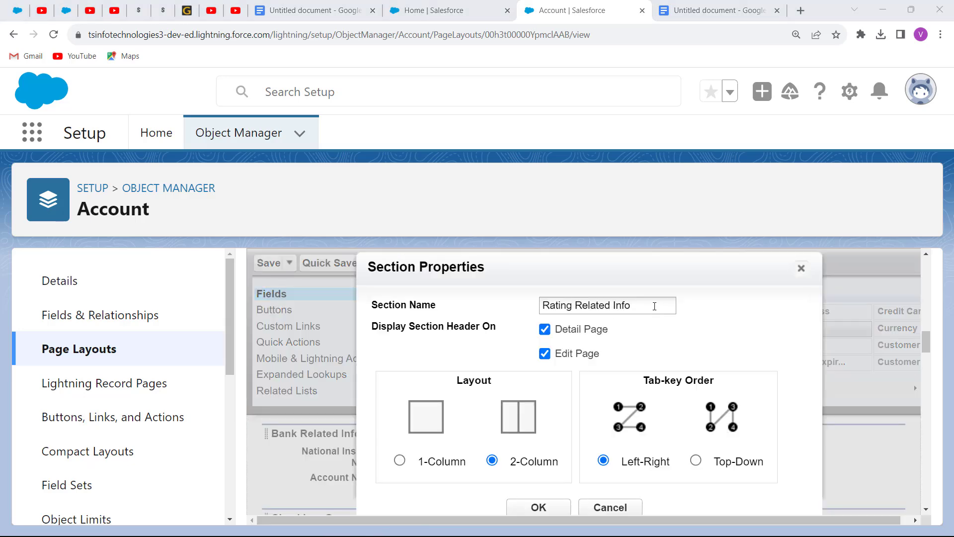
drag(654, 306, 505, 308)
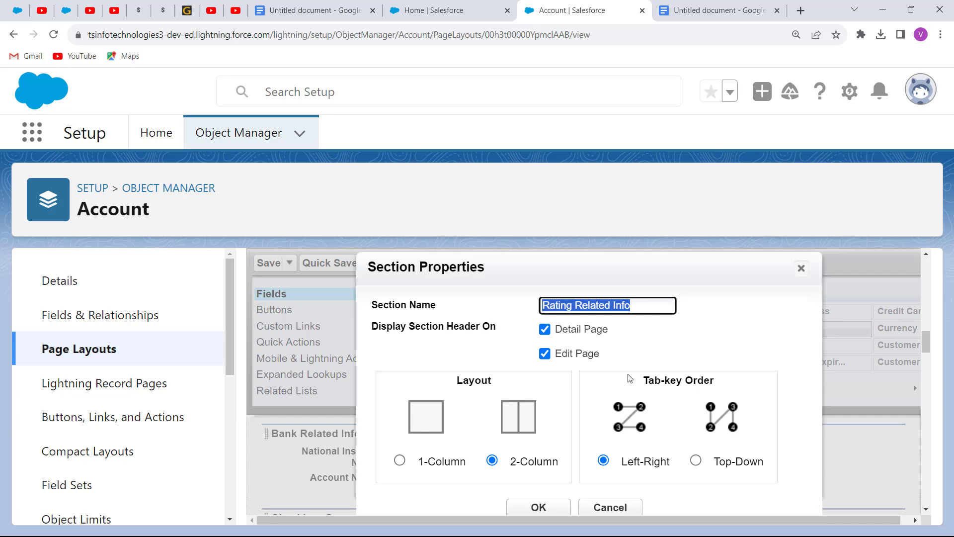
click(538, 508)
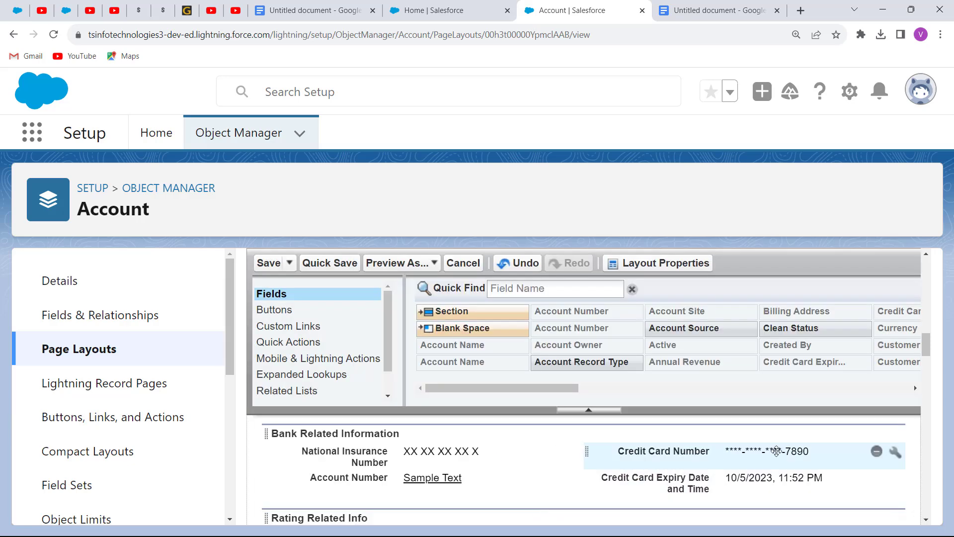
Step: Move the Rating and Total Number of Rating fields side by side into the Rating Related Info section and save the layout
drag(926, 350, 925, 356)
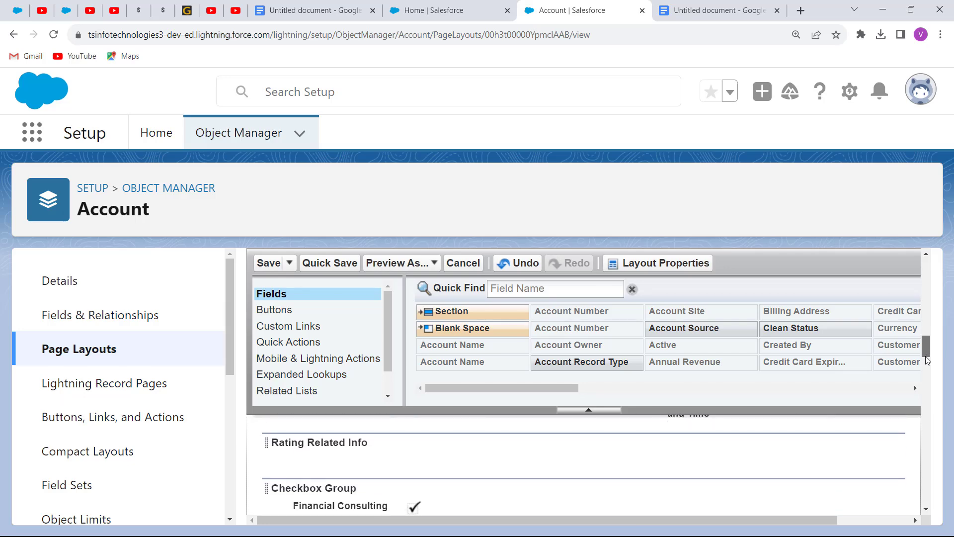
click(588, 410)
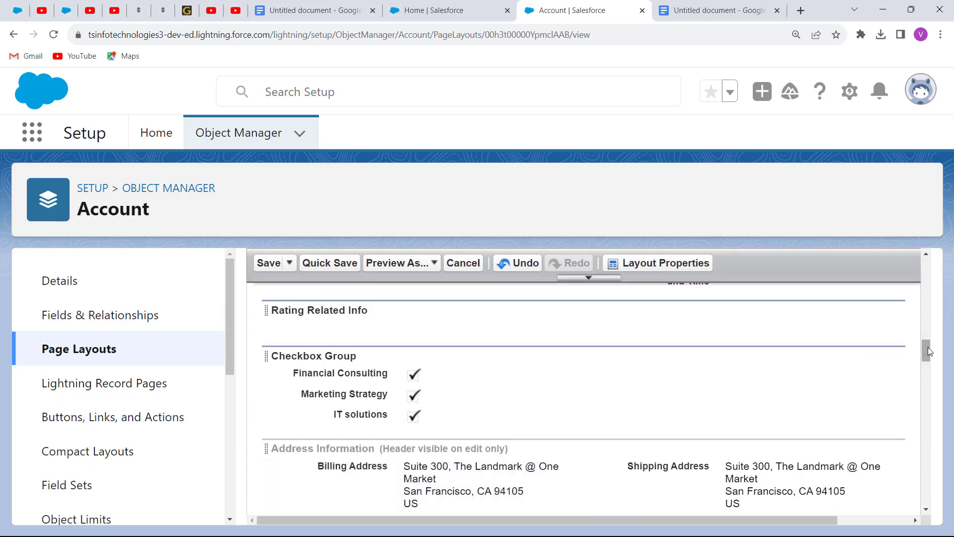
drag(928, 346, 929, 323)
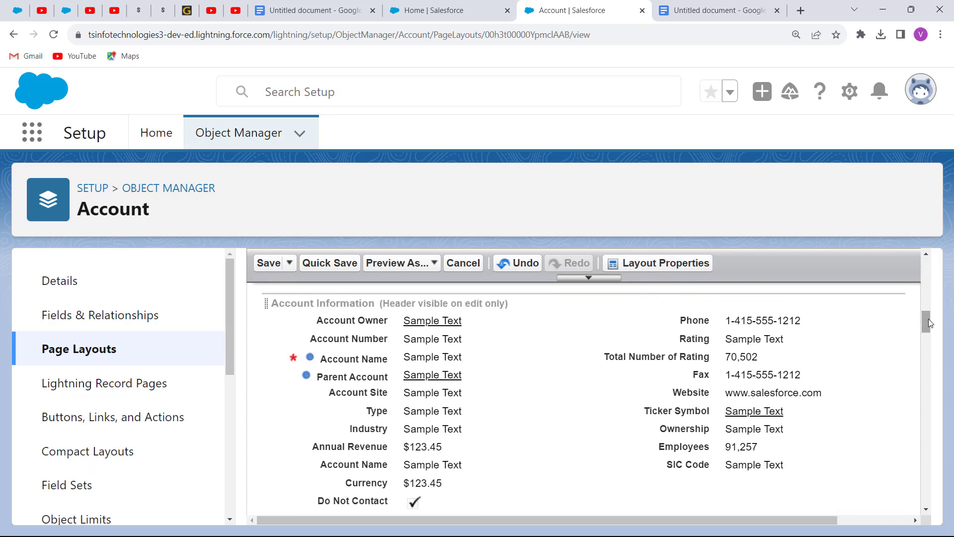
mouse_move(775, 339)
mouse_down()
mouse_move(788, 343)
mouse_move(527, 519)
mouse_move(429, 503)
mouse_move(348, 462)
mouse_up()
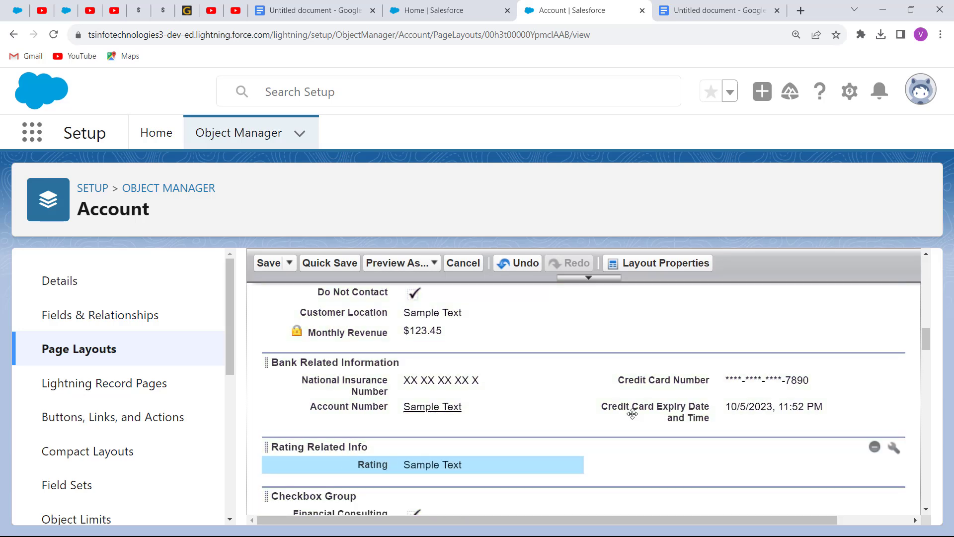
drag(924, 344, 928, 325)
drag(777, 377, 628, 494)
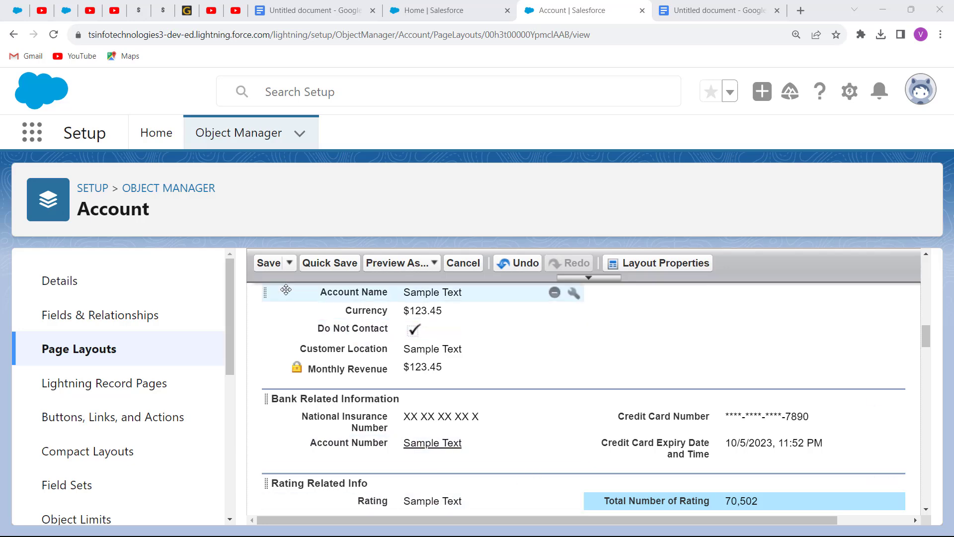
click(262, 267)
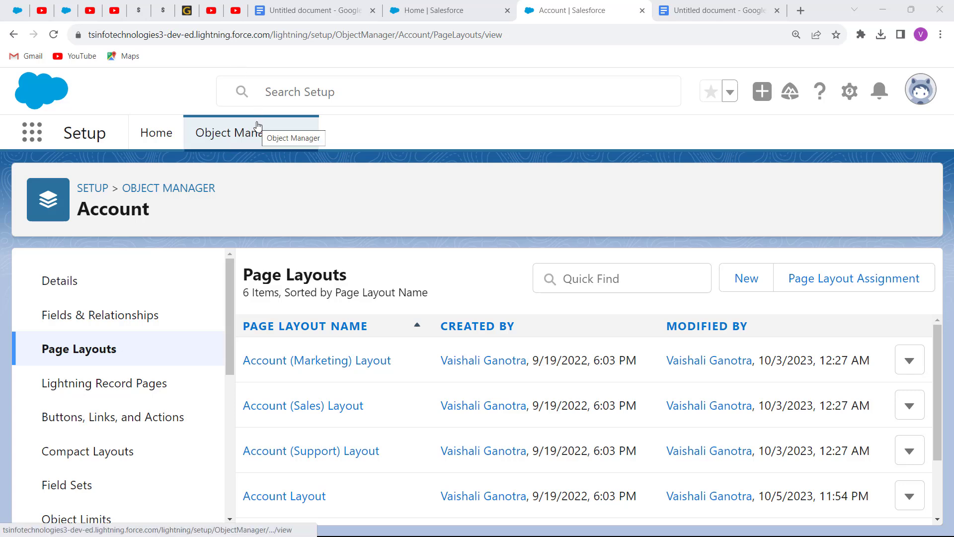
Step: Examine the bank and rating sections in the details of the Burlington Textiles Corp of America account
click(32, 132)
text(account)
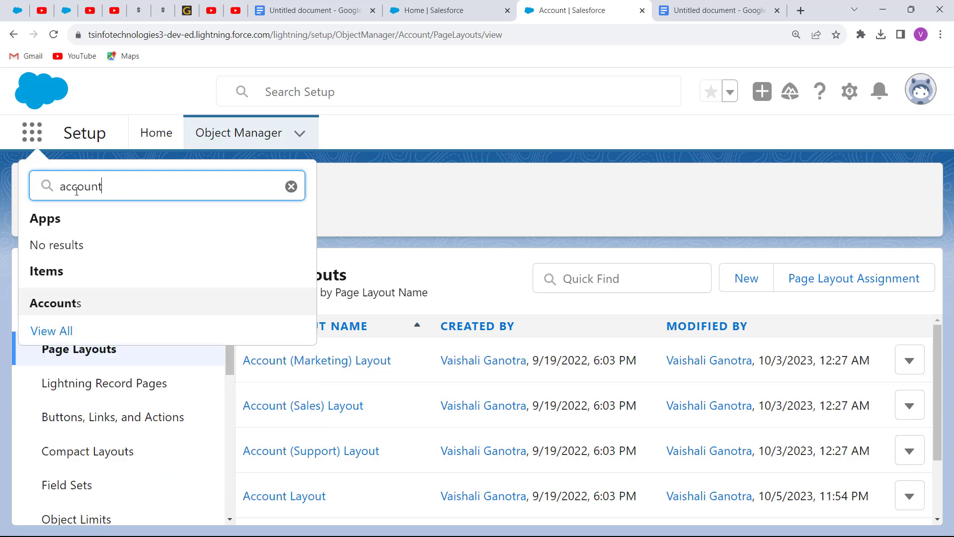
click(50, 303)
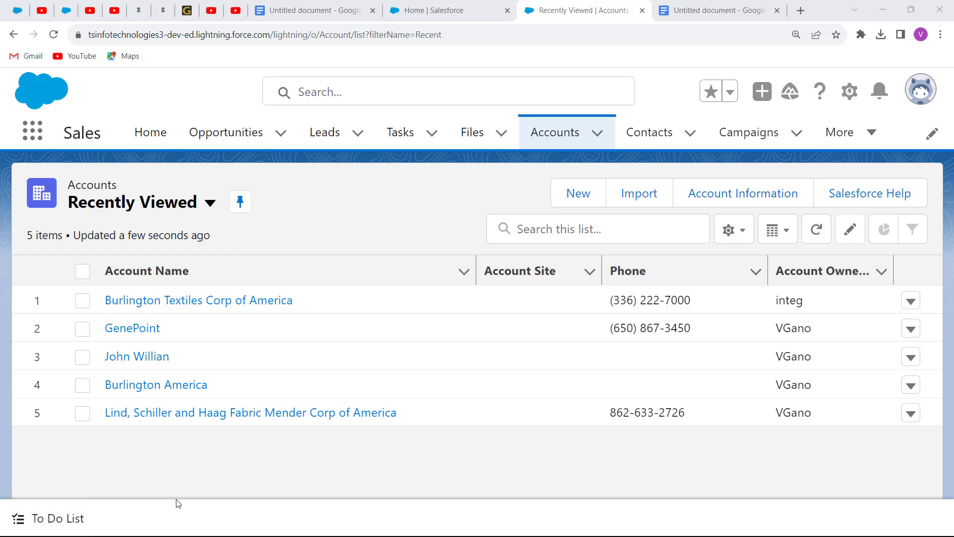
click(151, 304)
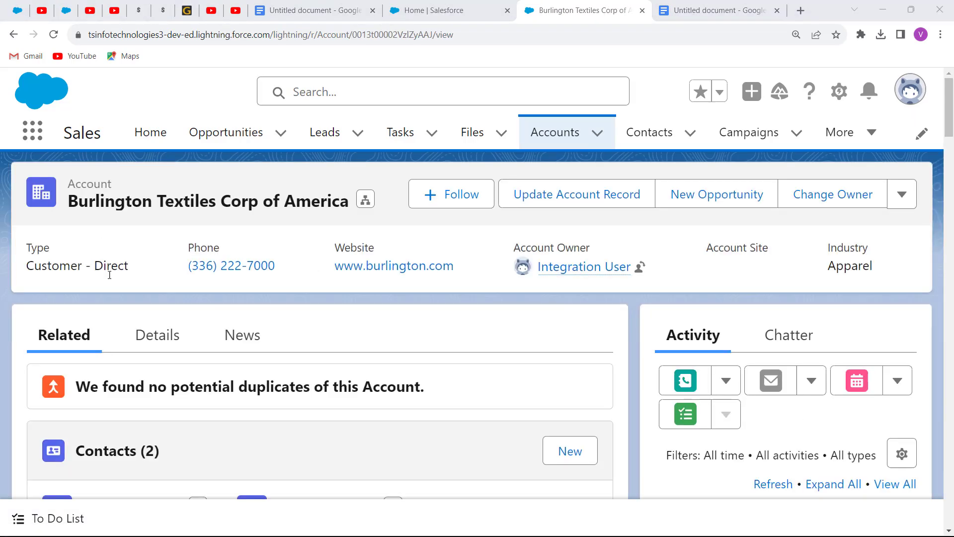
click(158, 337)
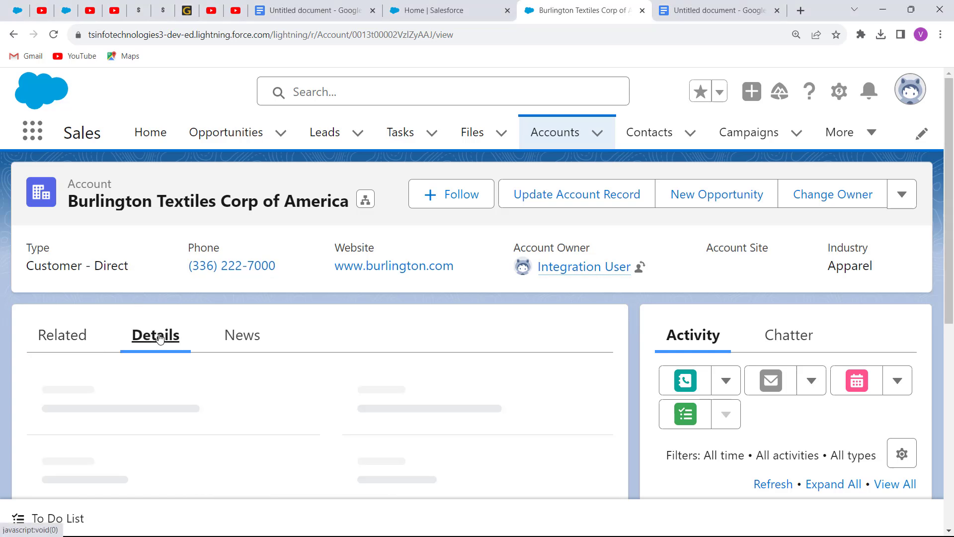
drag(951, 180, 953, 355)
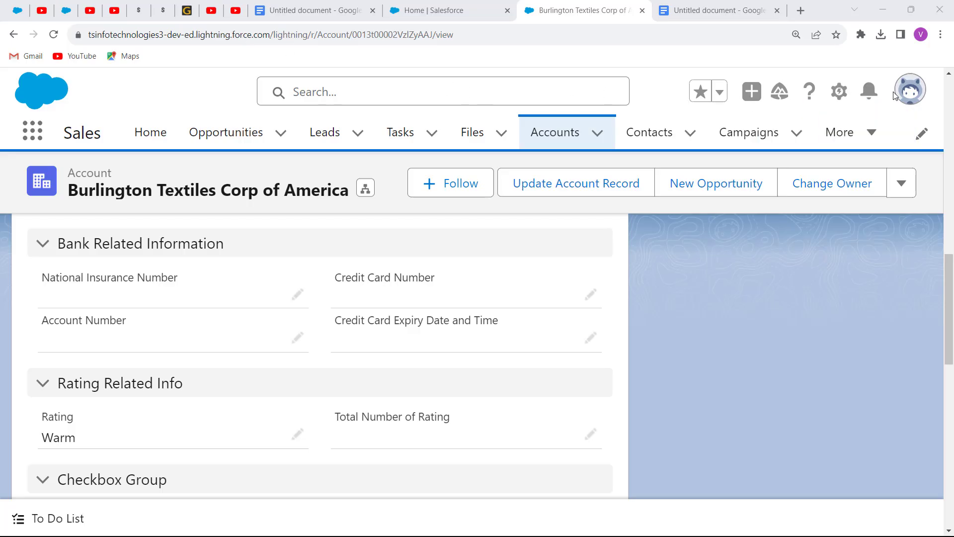
Step: Switch to Salesforce Classic and open its Setup area
click(911, 95)
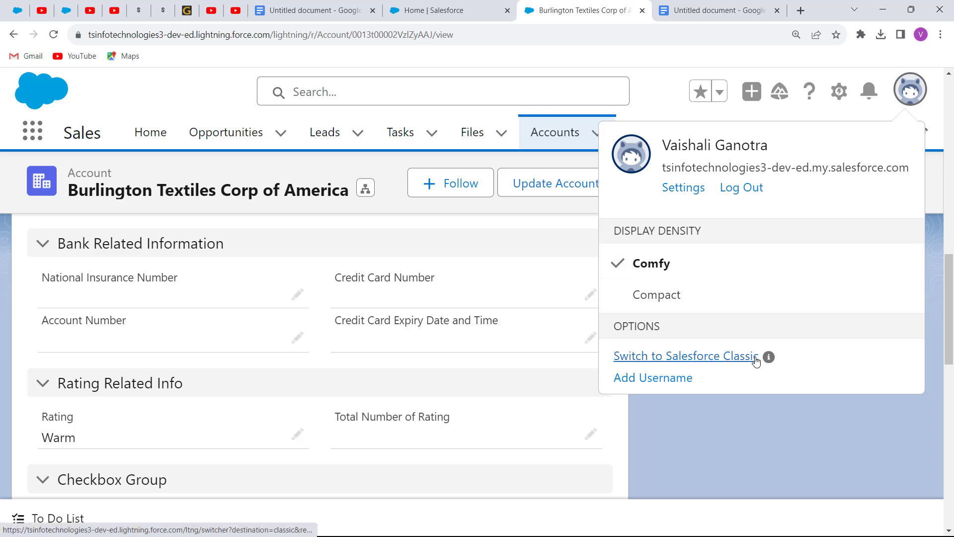
click(668, 357)
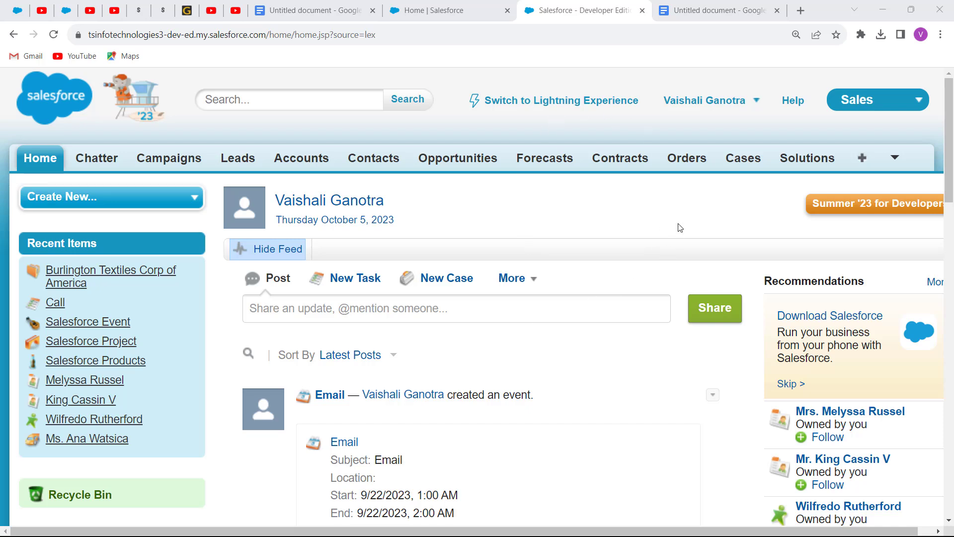
click(757, 101)
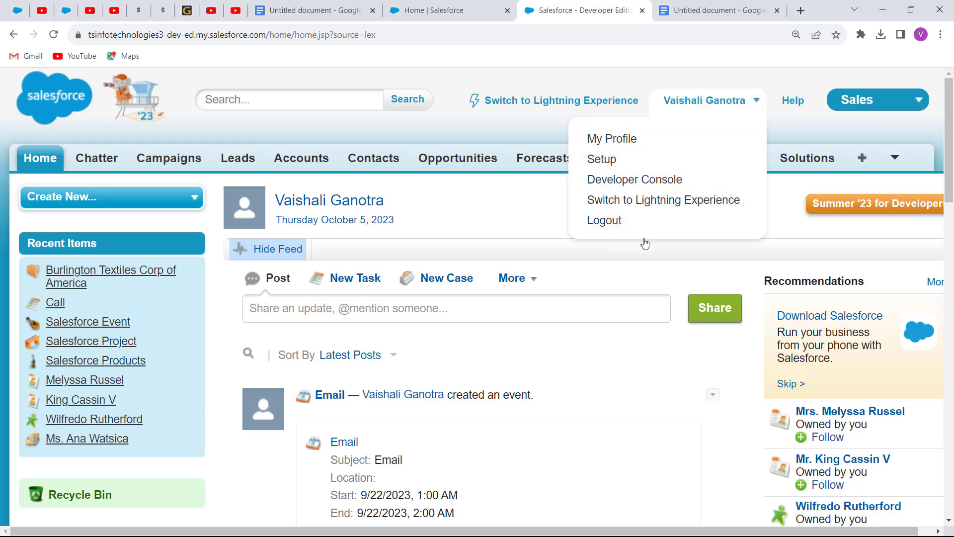
click(603, 160)
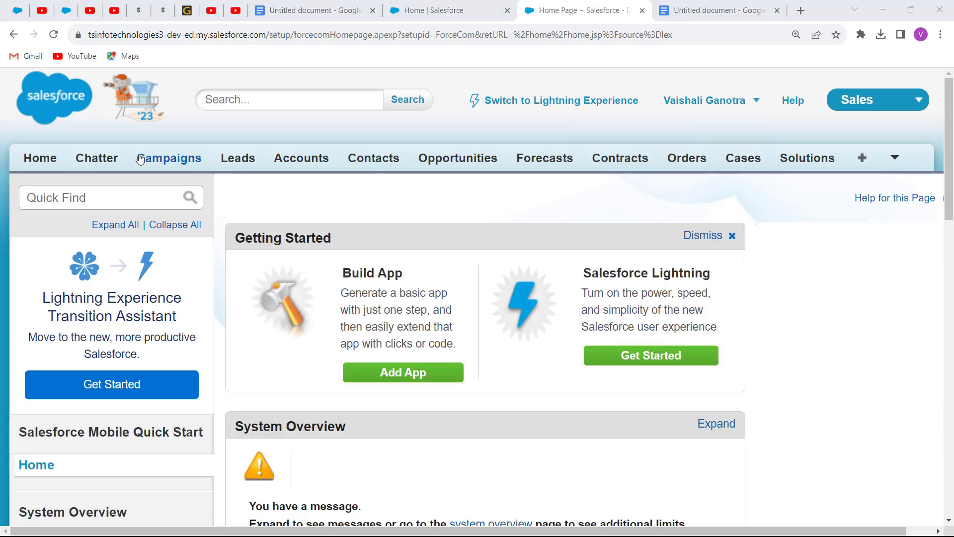
Step: Search Setup for "account", go to the Accounts page layouts and open Account Layout for editing
click(116, 197)
text(acco)
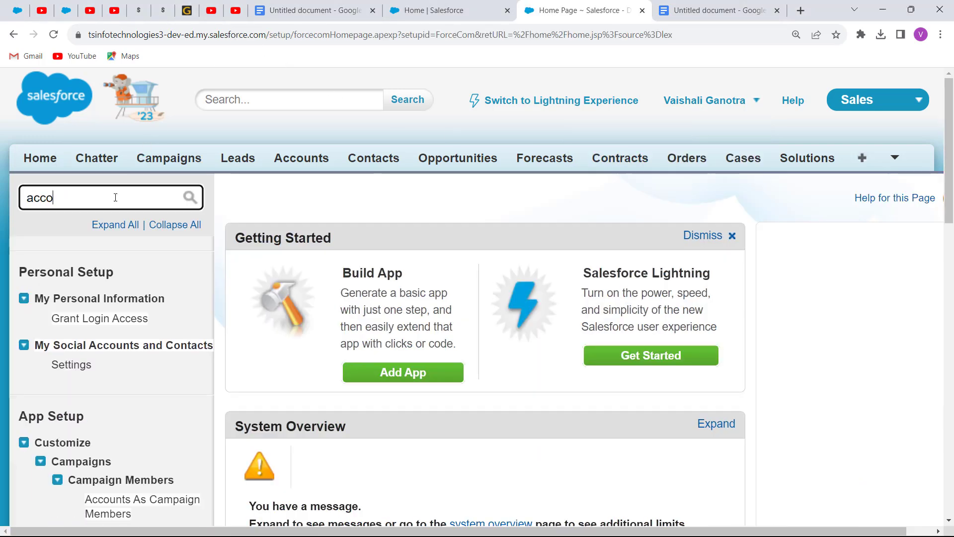
text(unt)
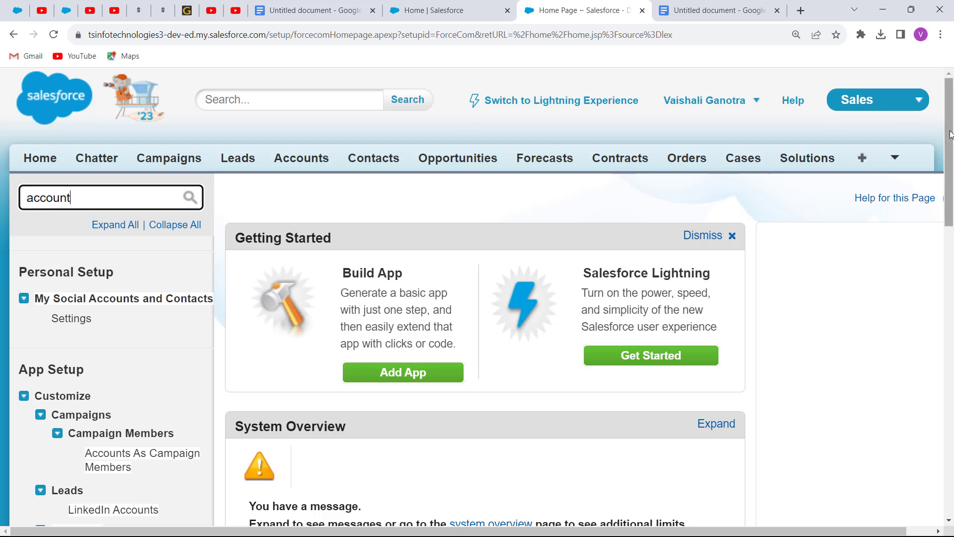
drag(950, 135, 952, 231)
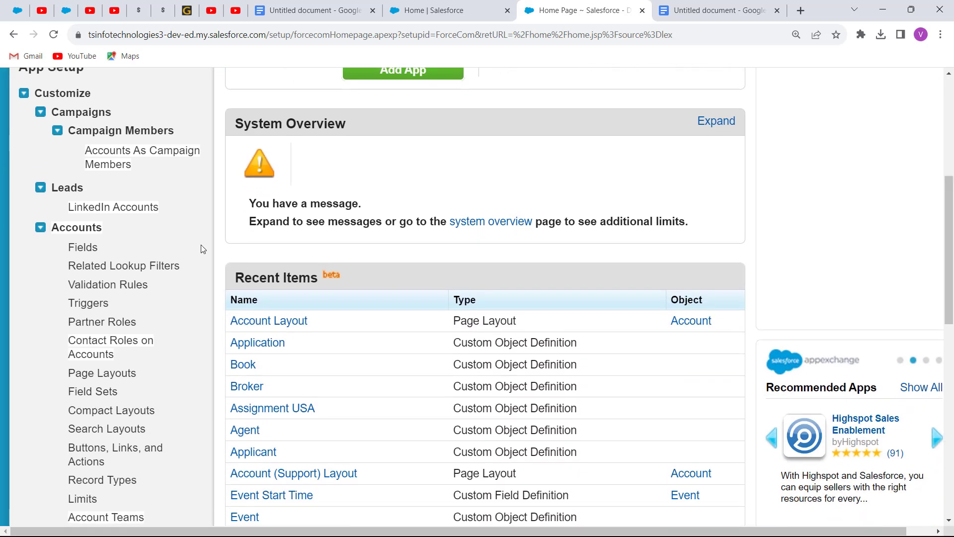
click(108, 377)
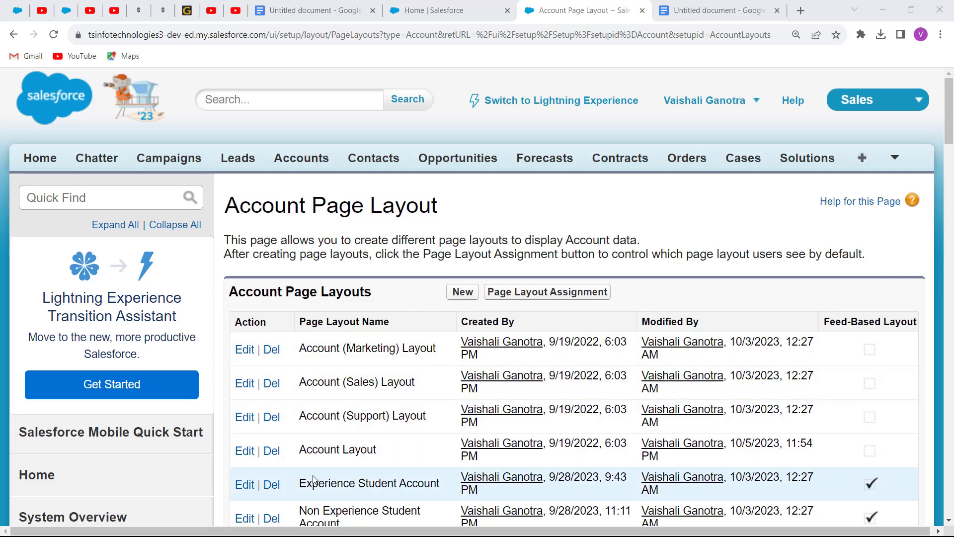
click(244, 452)
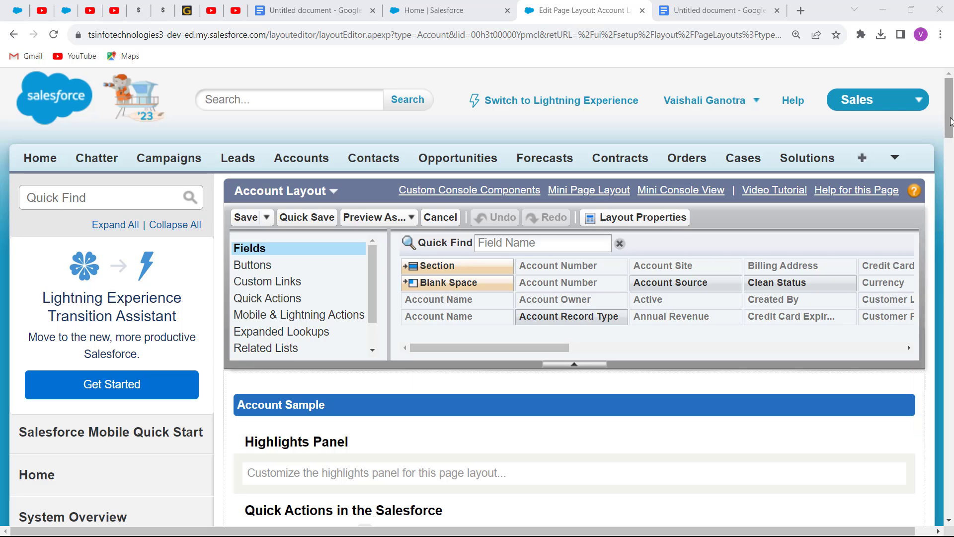
Step: Add a two-column section named "Bank Related Information" with Left-Right tab-key order above the Checkbox Group section
drag(950, 120, 953, 204)
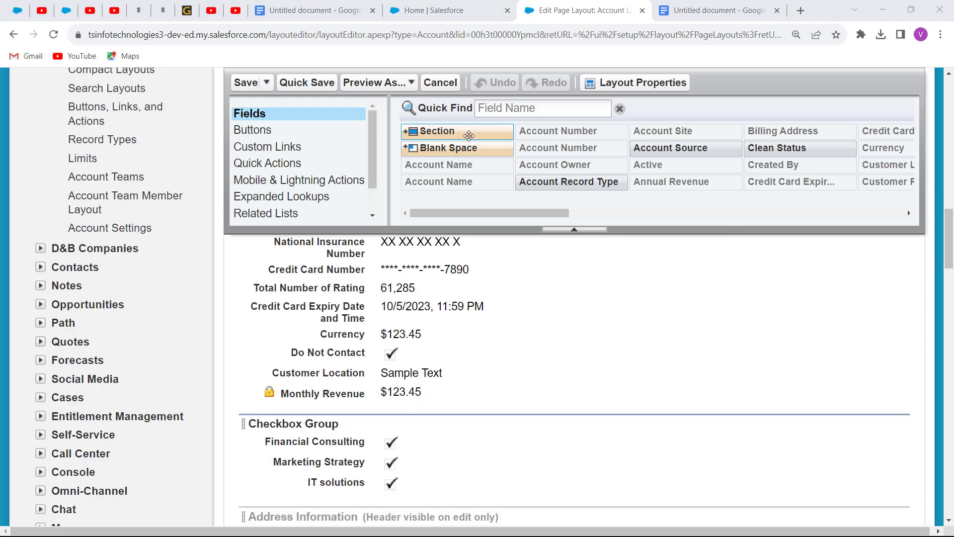
drag(469, 133, 341, 388)
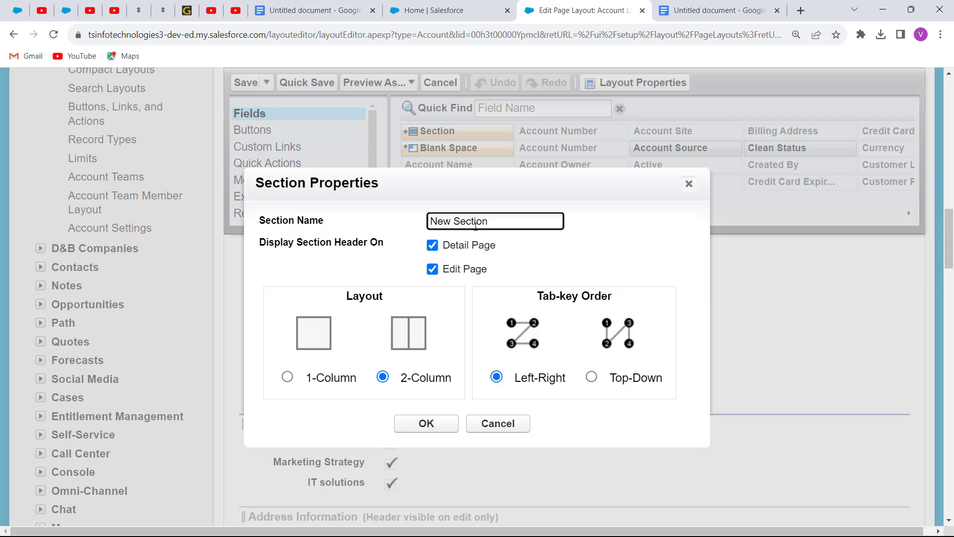
key(BackSpace)
key(BackSpace)
key(BackSpace)
key(BackSpace)
key(BackSpace)
key(BackSpace)
key(BackSpace)
key(BackSpace)
key(BackSpace)
key(BackSpace)
text(Ba)
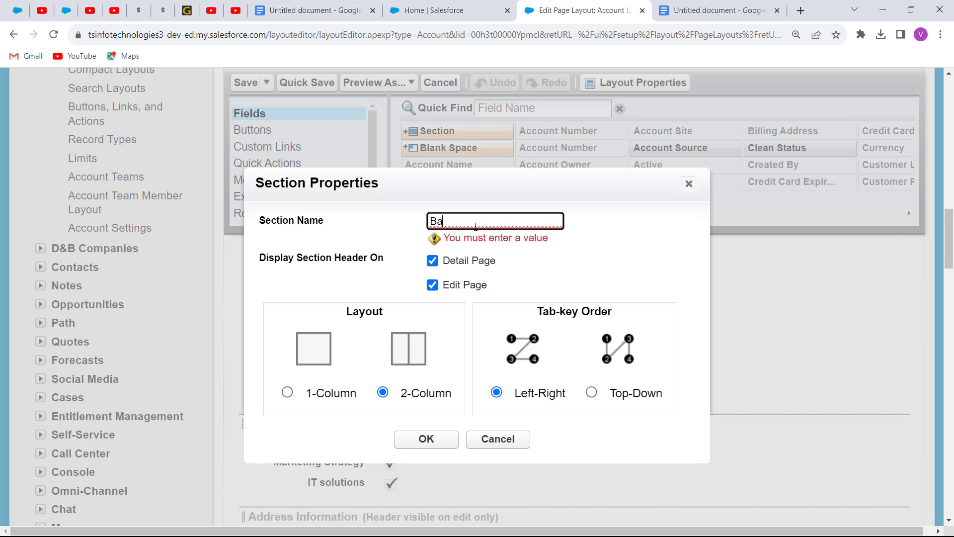
text(nk Related)
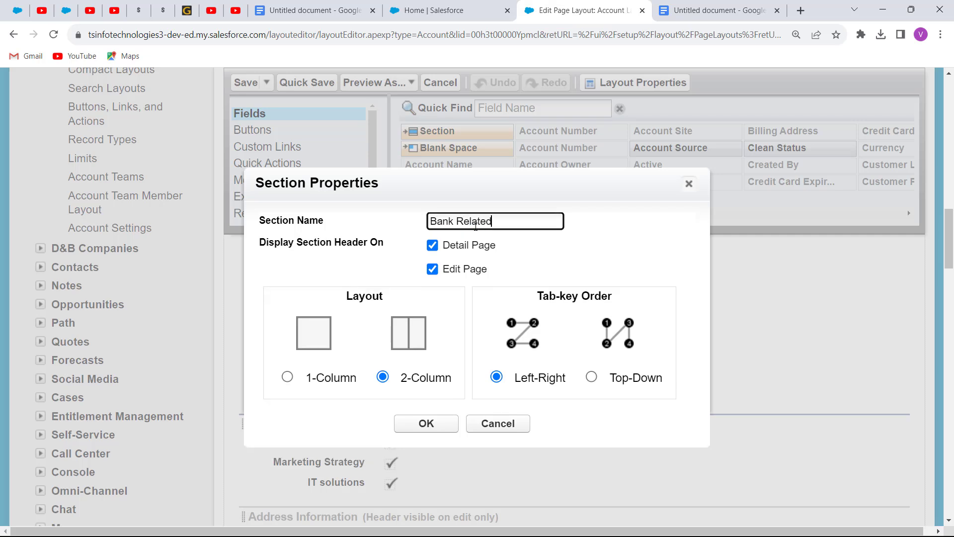
text( Information)
click(433, 424)
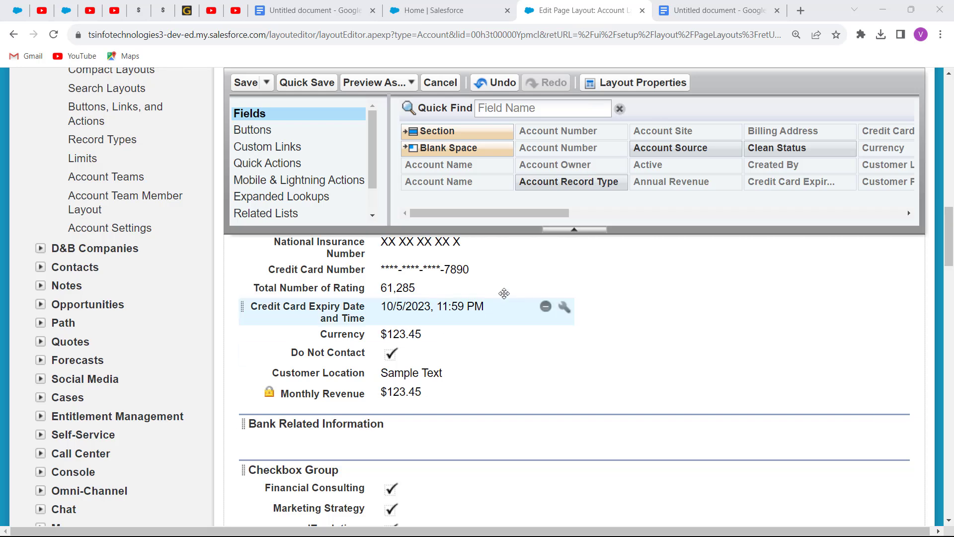
Step: Move the lower Account Number and National Insurance Number to Bank Related Information's first column, Credit Card Number and Credit Card Expiry Date and Time to its second
scroll(590, 234, down, 1)
scroll(590, 233, down, 1)
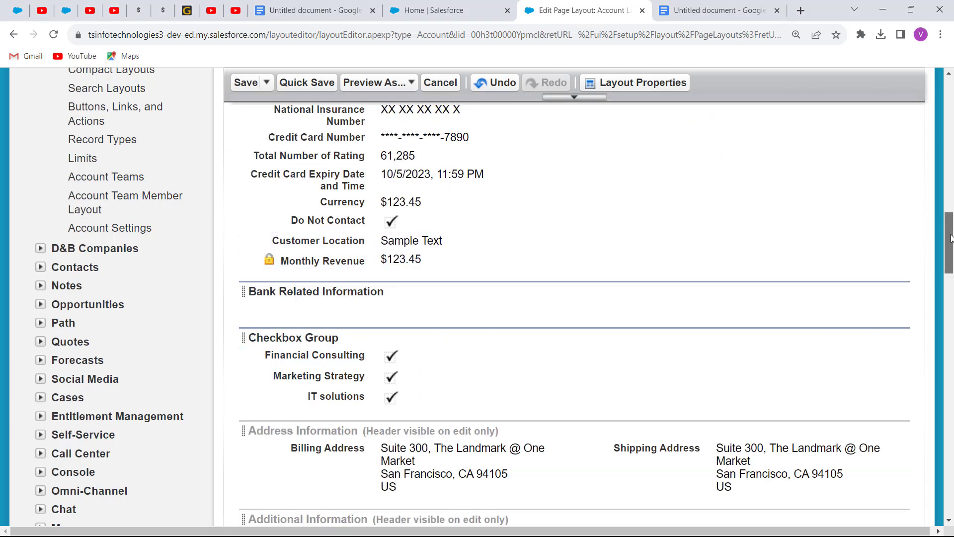
drag(952, 226, 951, 202)
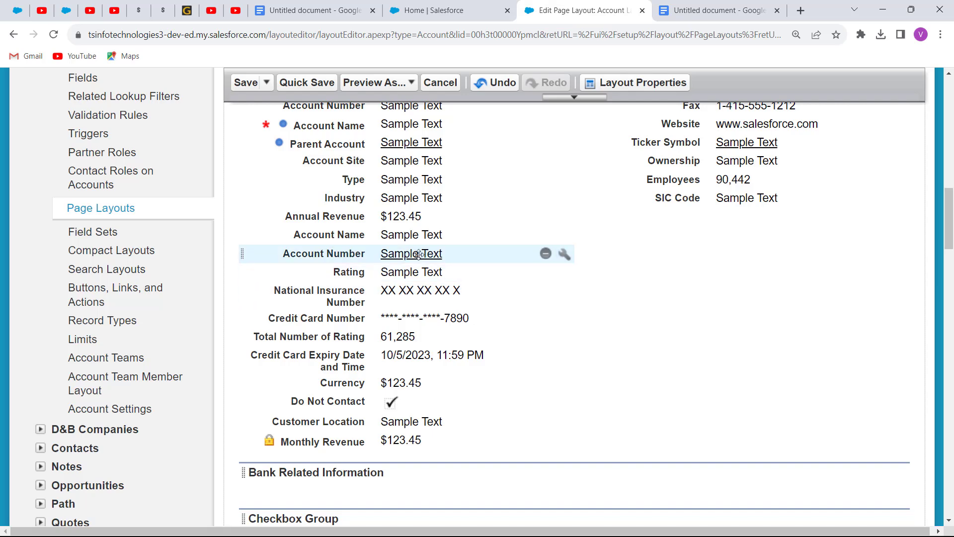
drag(415, 256, 300, 470)
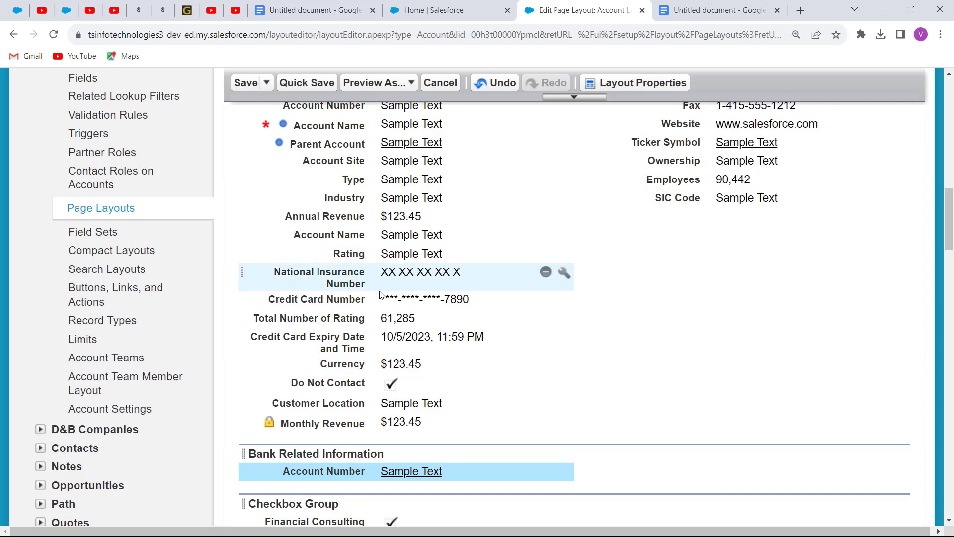
drag(383, 298, 579, 455)
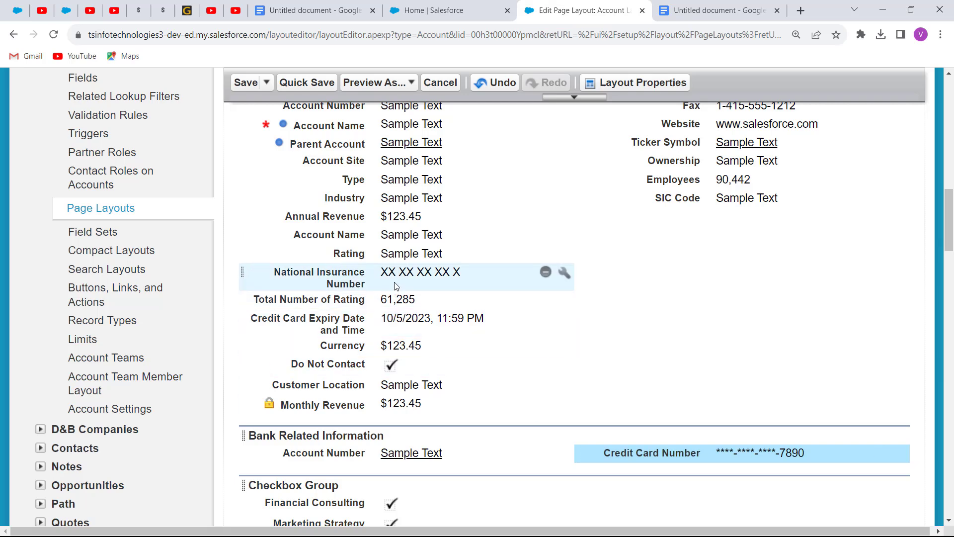
drag(395, 281, 330, 454)
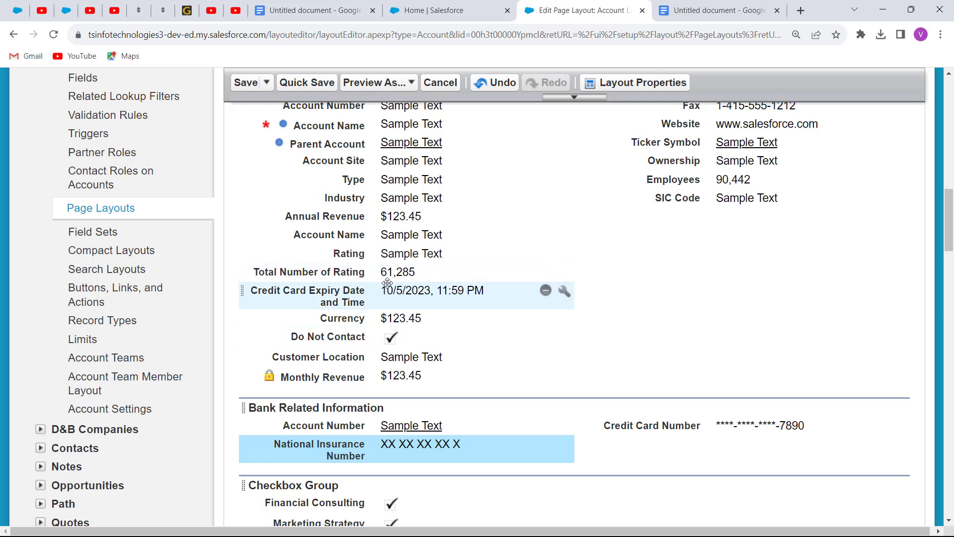
drag(395, 293, 595, 431)
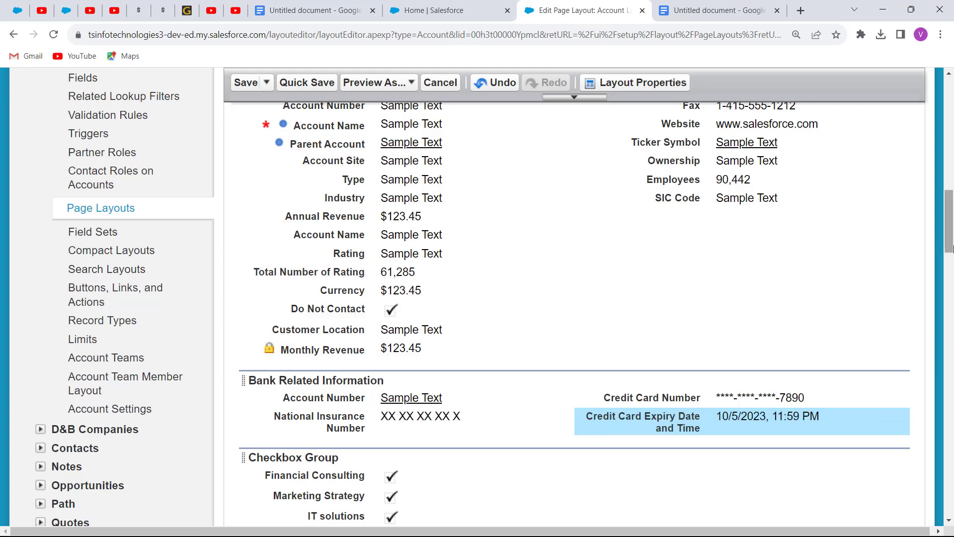
Step: Add a two-column section named "Rating Related Information" with Left-Right tab-key order between Bank Related Information and Checkbox Group
drag(950, 247, 941, 139)
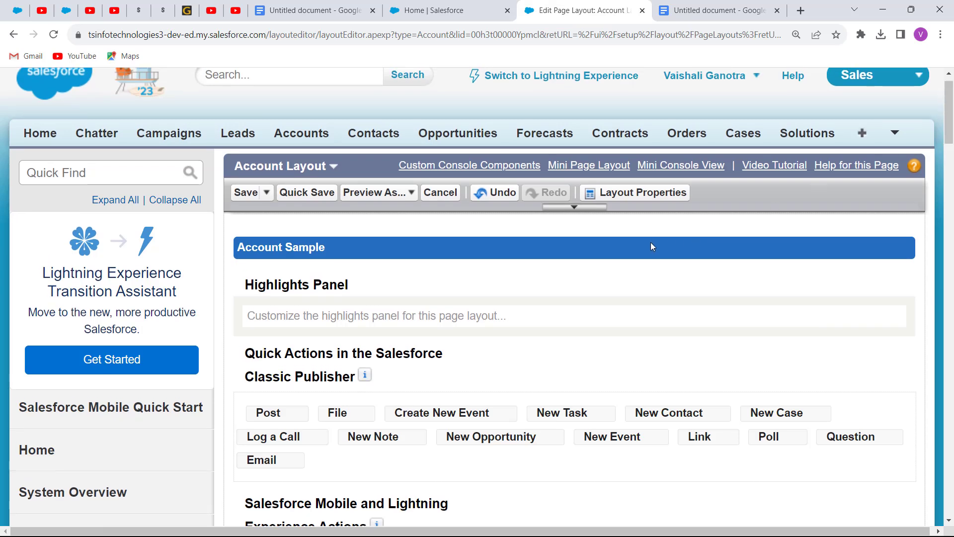
click(574, 206)
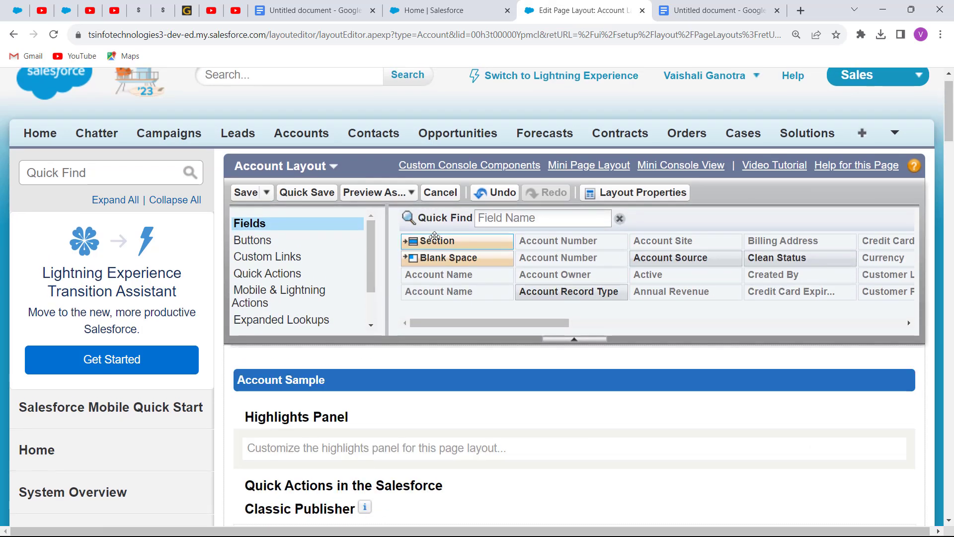
drag(438, 241, 342, 395)
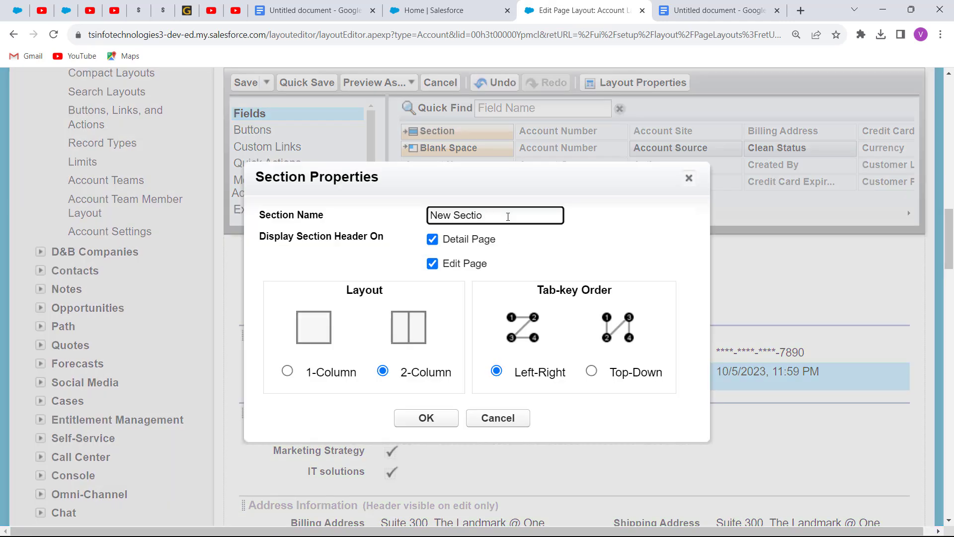
key(BackSpace)
key(BackSpace)
key(BackSpace)
key(BackSpace)
key(BackSpace)
key(BackSpace)
key(BackSpace)
key(BackSpace)
key(BackSpace)
key(BackSpace)
text(Rating Related Information)
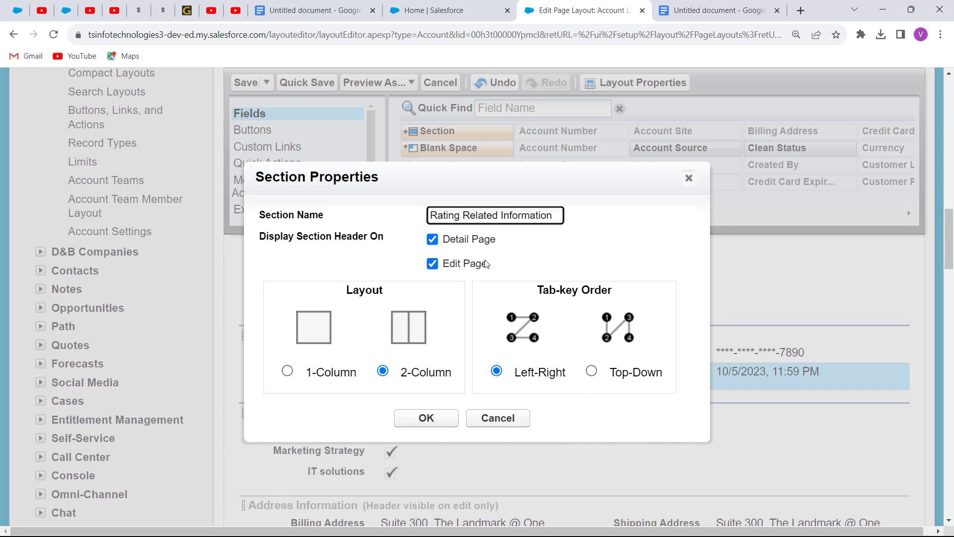
click(439, 421)
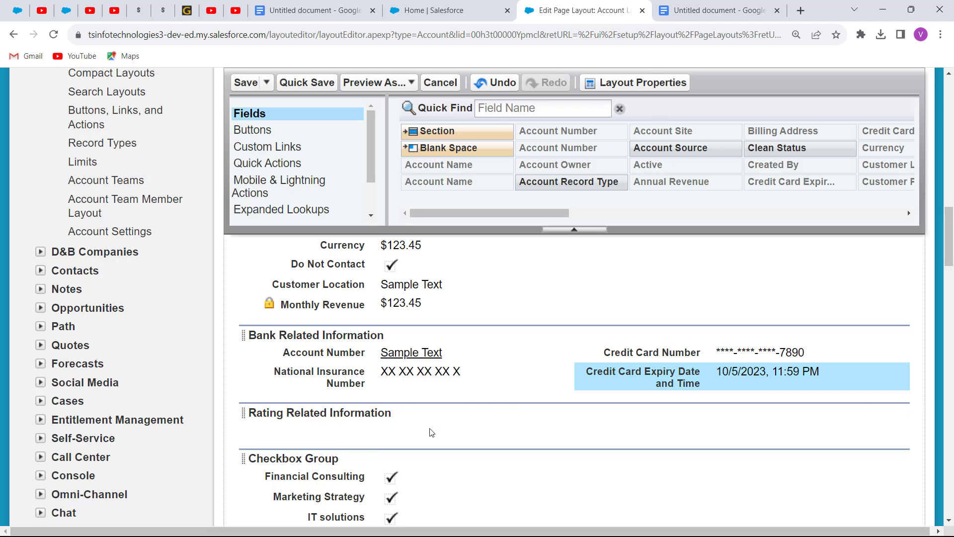
Step: Move Rating and Total Number of Rating side by side into the Rating Related Information section and save the layout
click(600, 230)
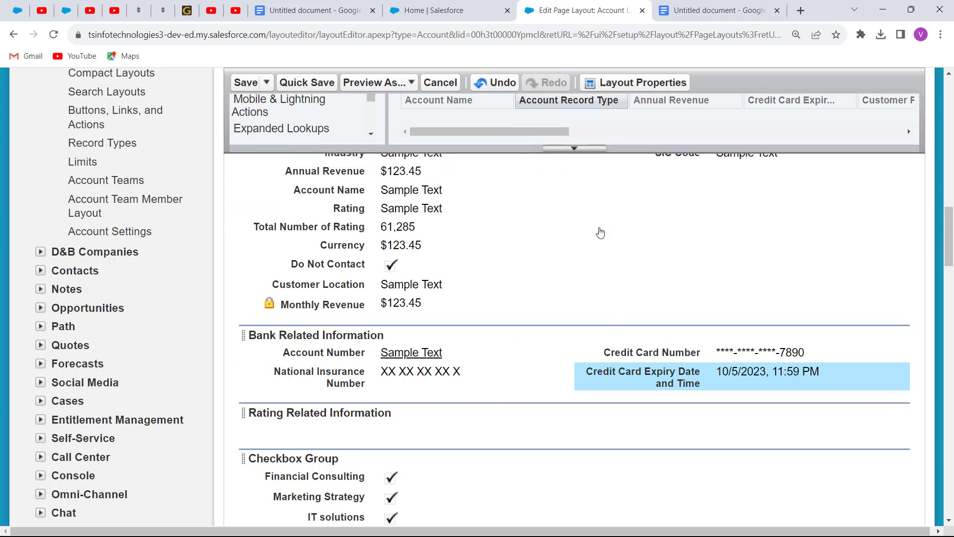
drag(949, 255, 950, 224)
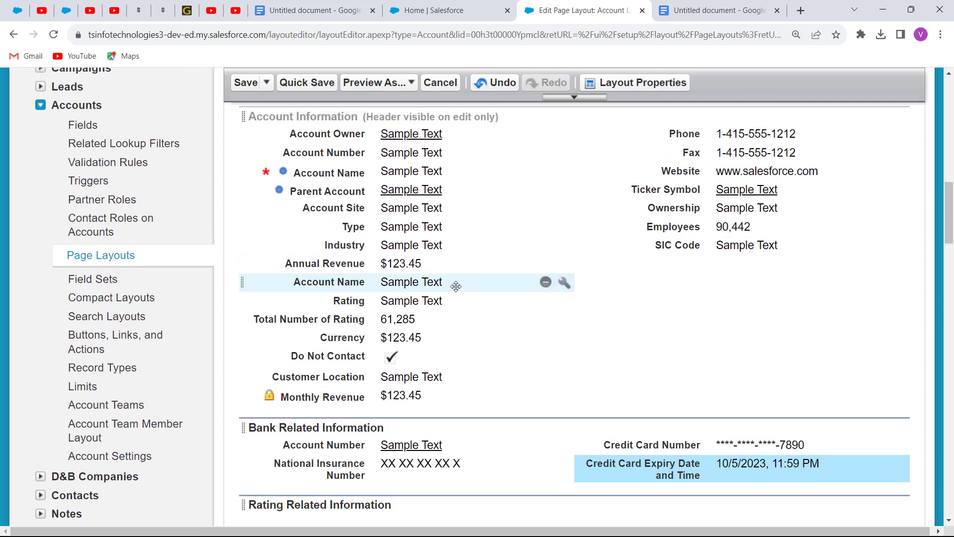
click(392, 308)
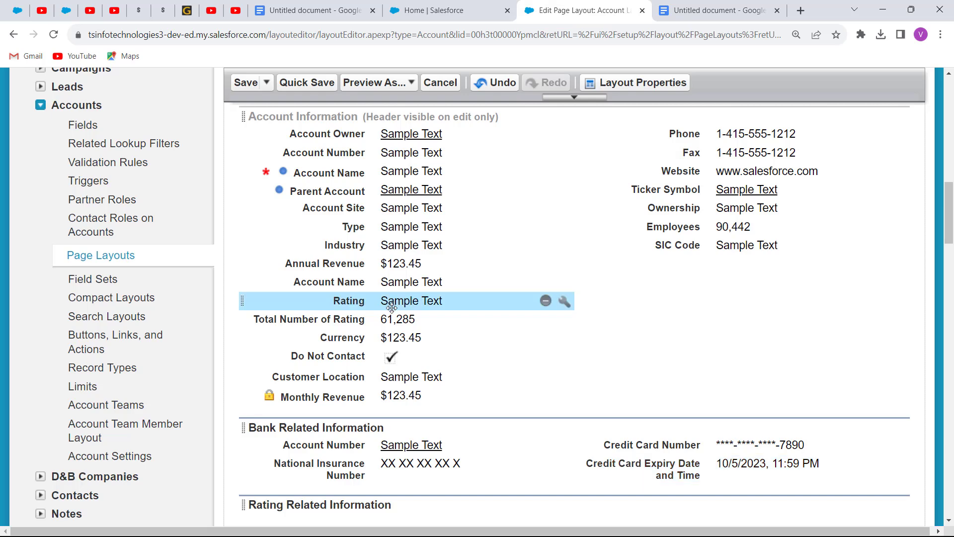
drag(392, 307, 312, 504)
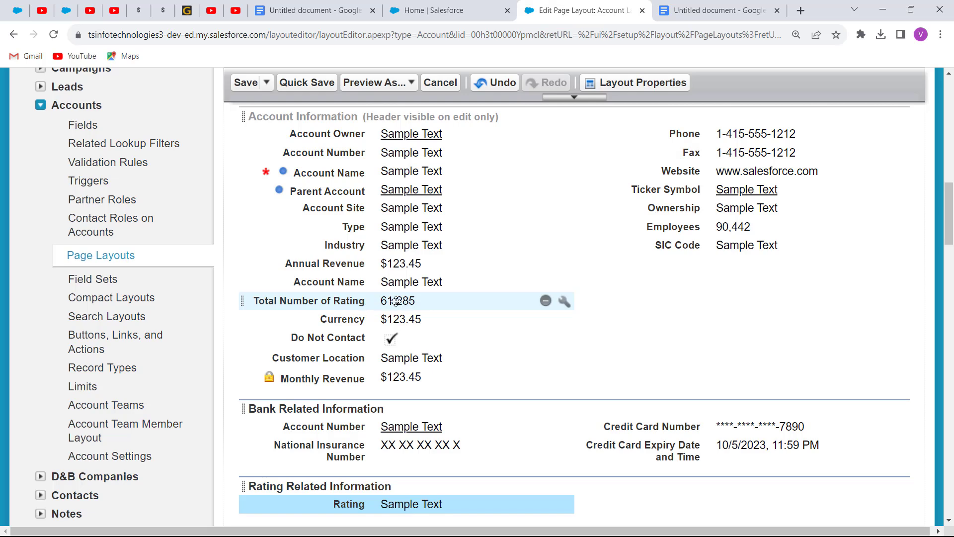
drag(396, 302, 583, 485)
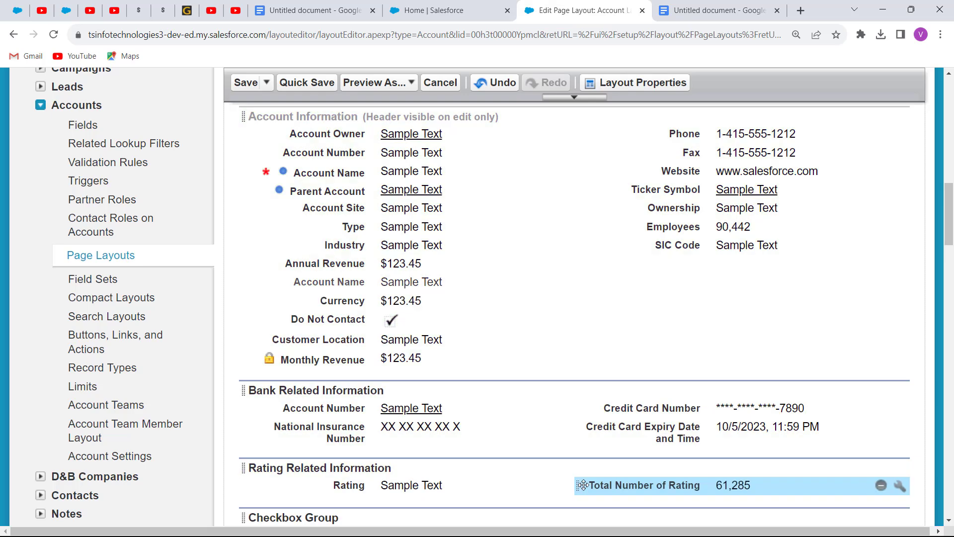
click(235, 83)
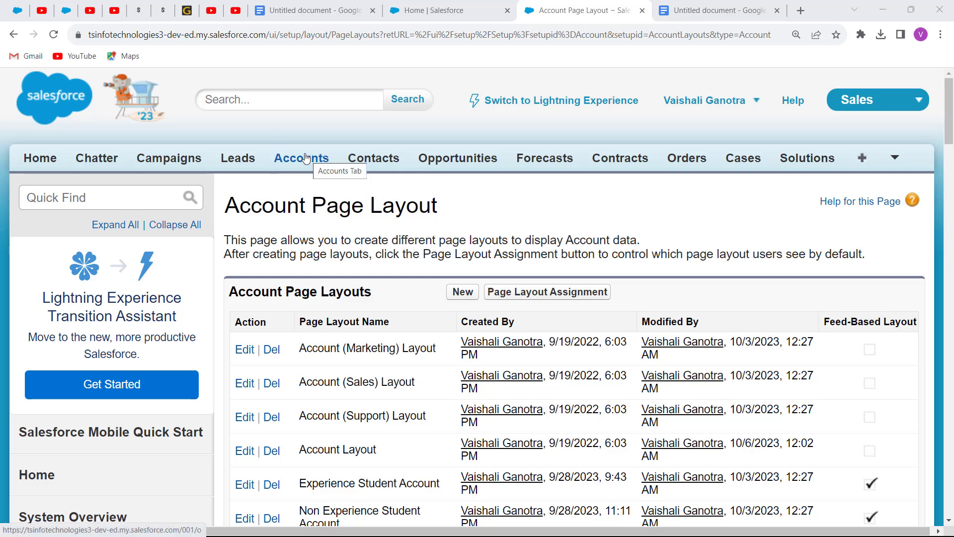
Step: Open the Burlington Textiles Corp of America account and examine the Bank Related Information section in its details
click(306, 158)
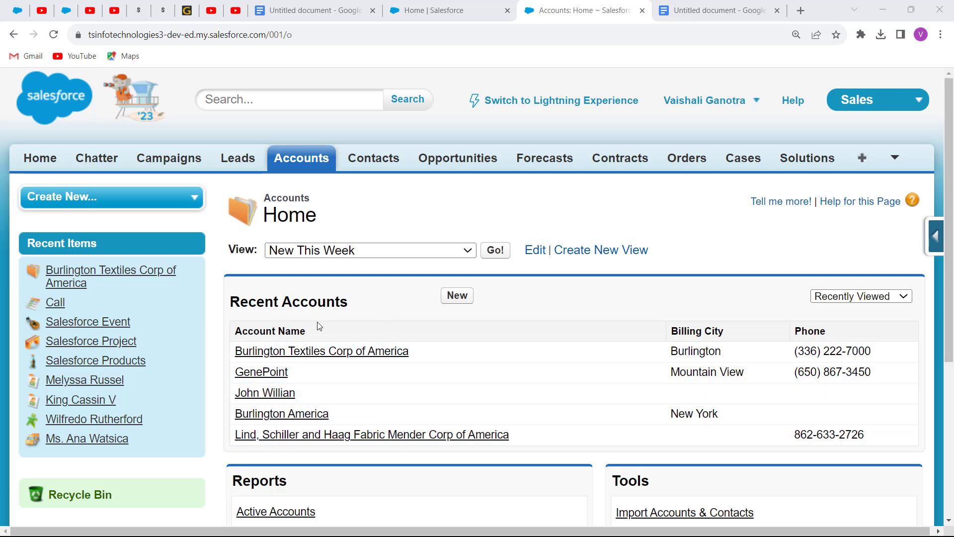
click(335, 351)
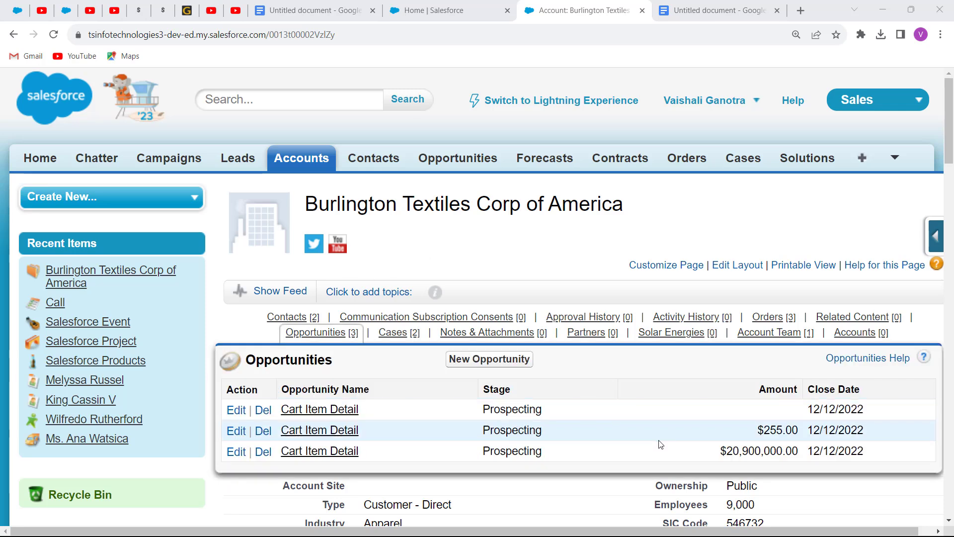
scroll(949, 122, down, 8)
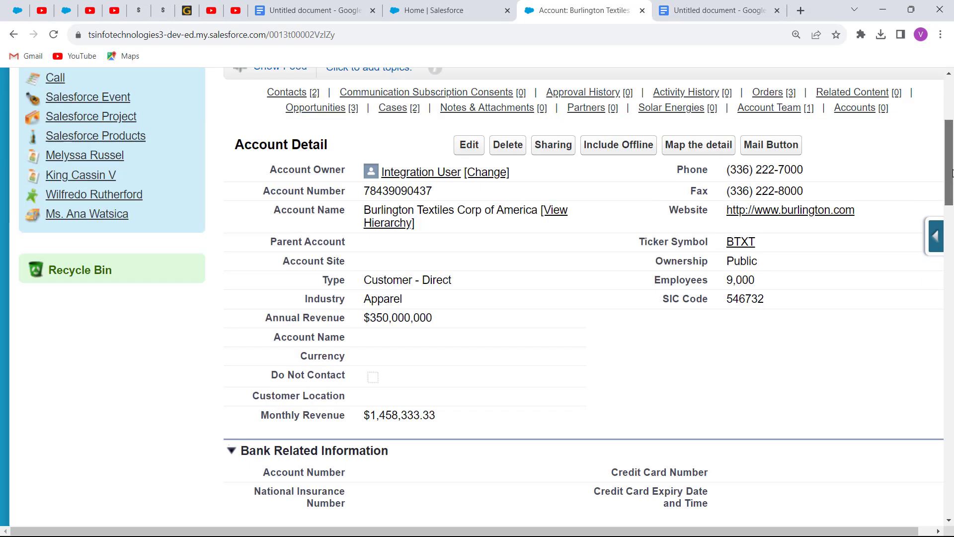